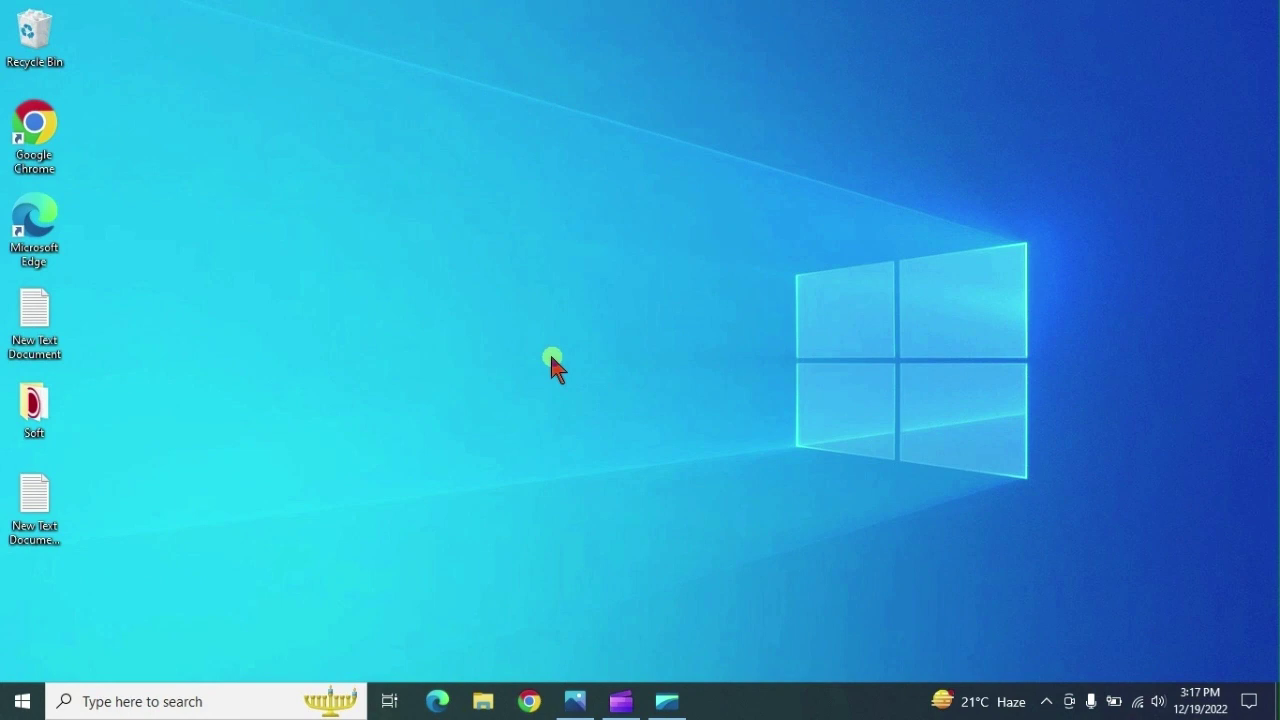
- Open the Windows Temp folder from the Run box and grant access
right_click(35, 703)
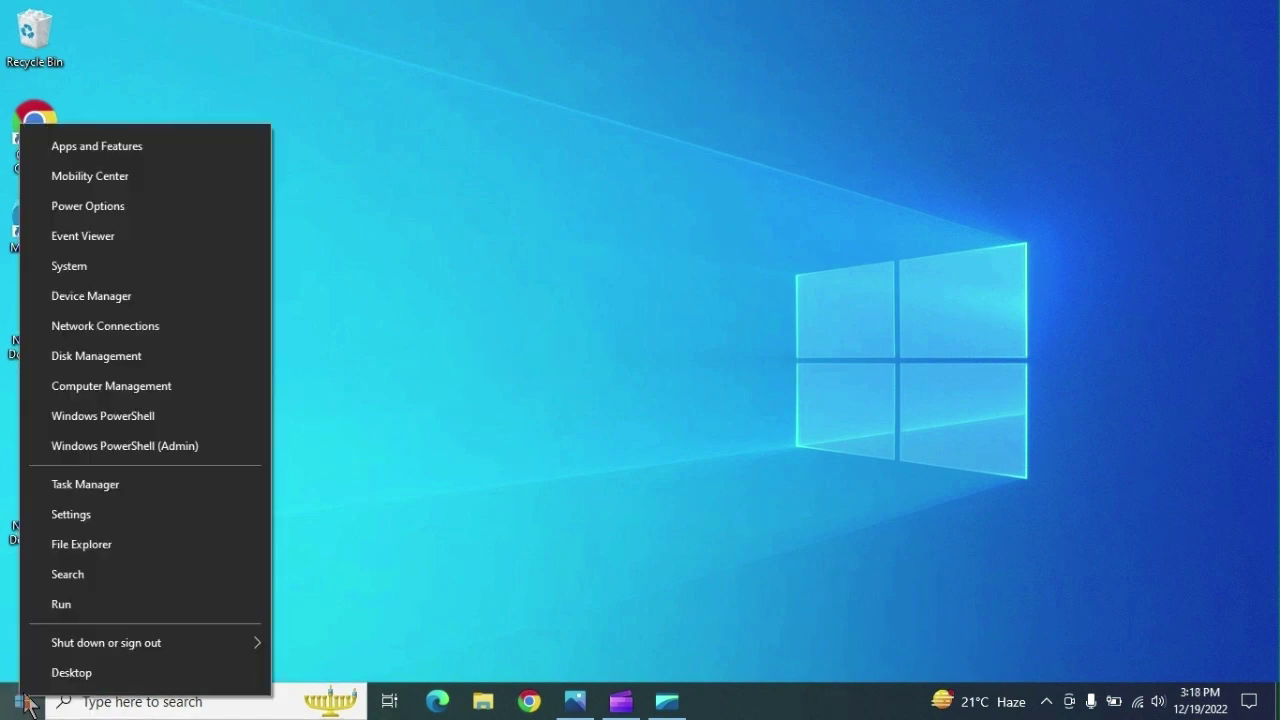
left_click(57, 614)
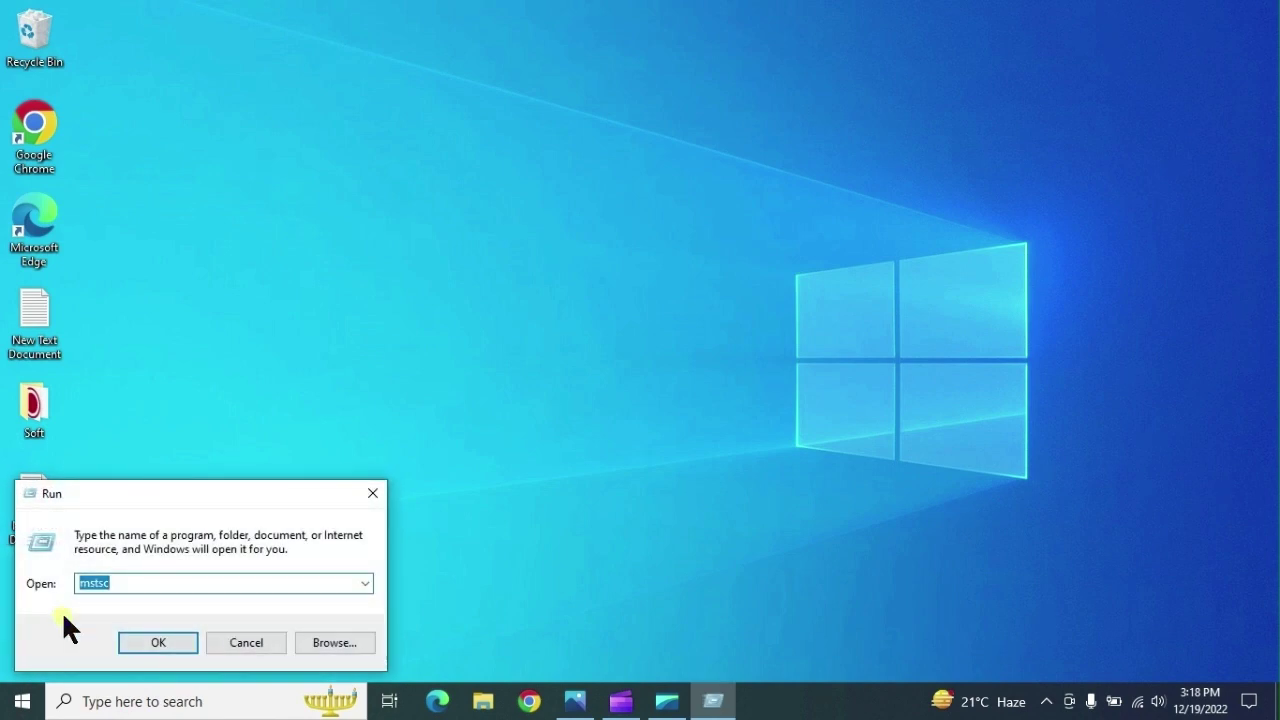
type("T")
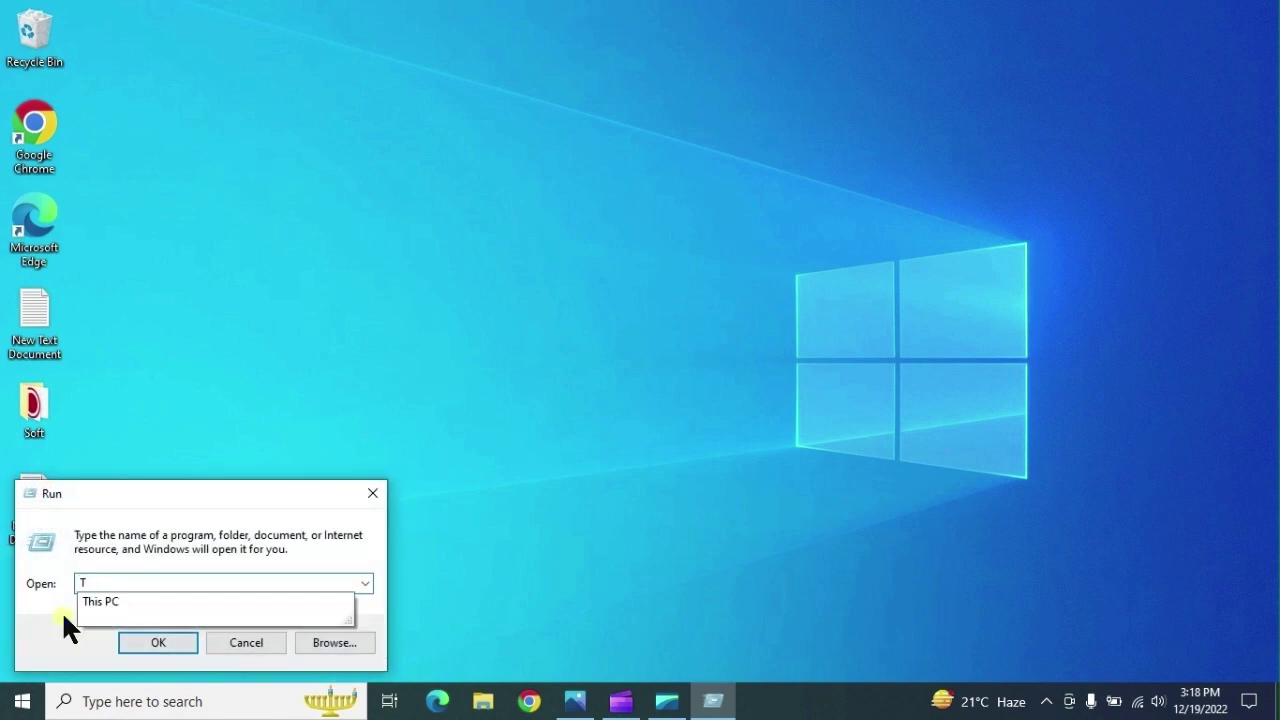
type("emp")
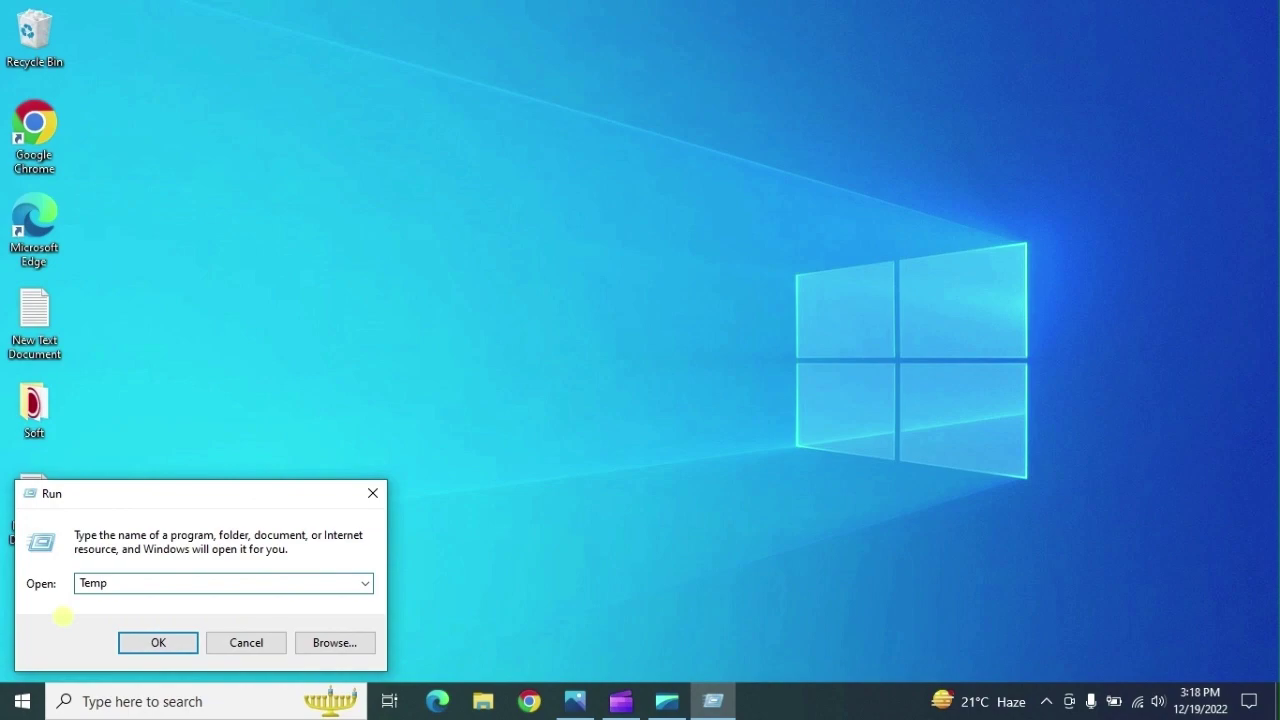
key("Return")
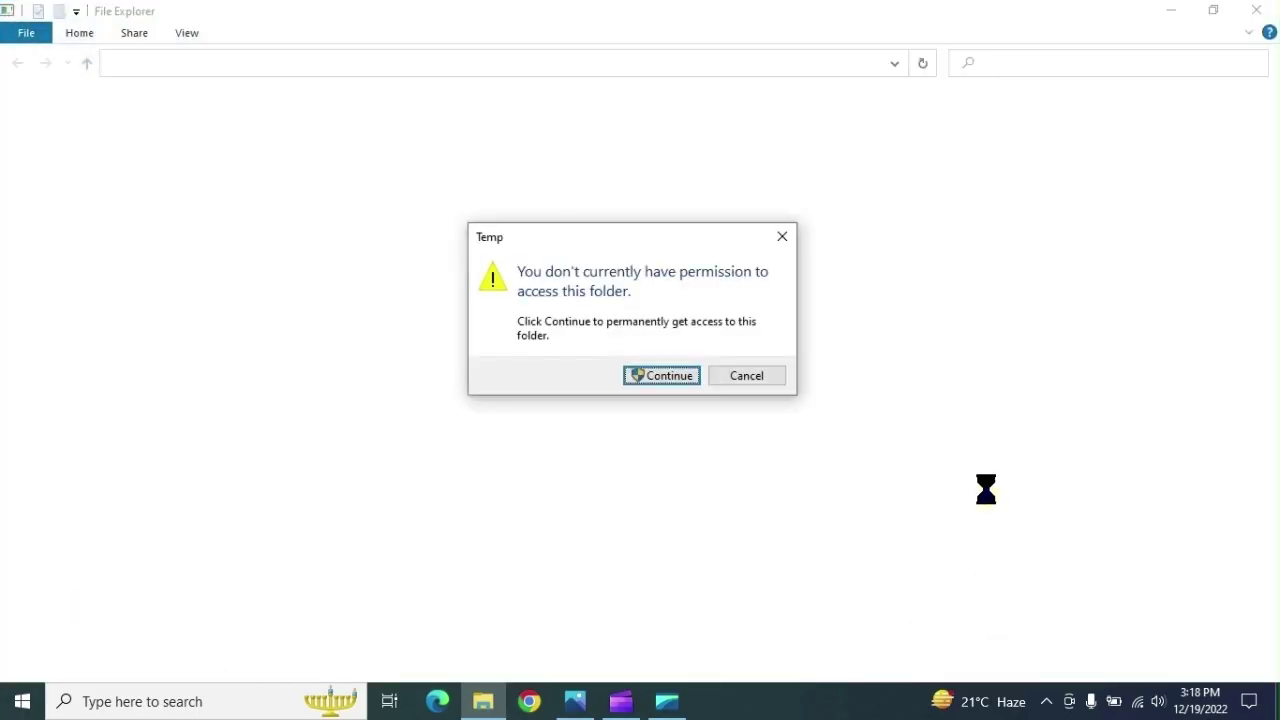
left_click(645, 370)
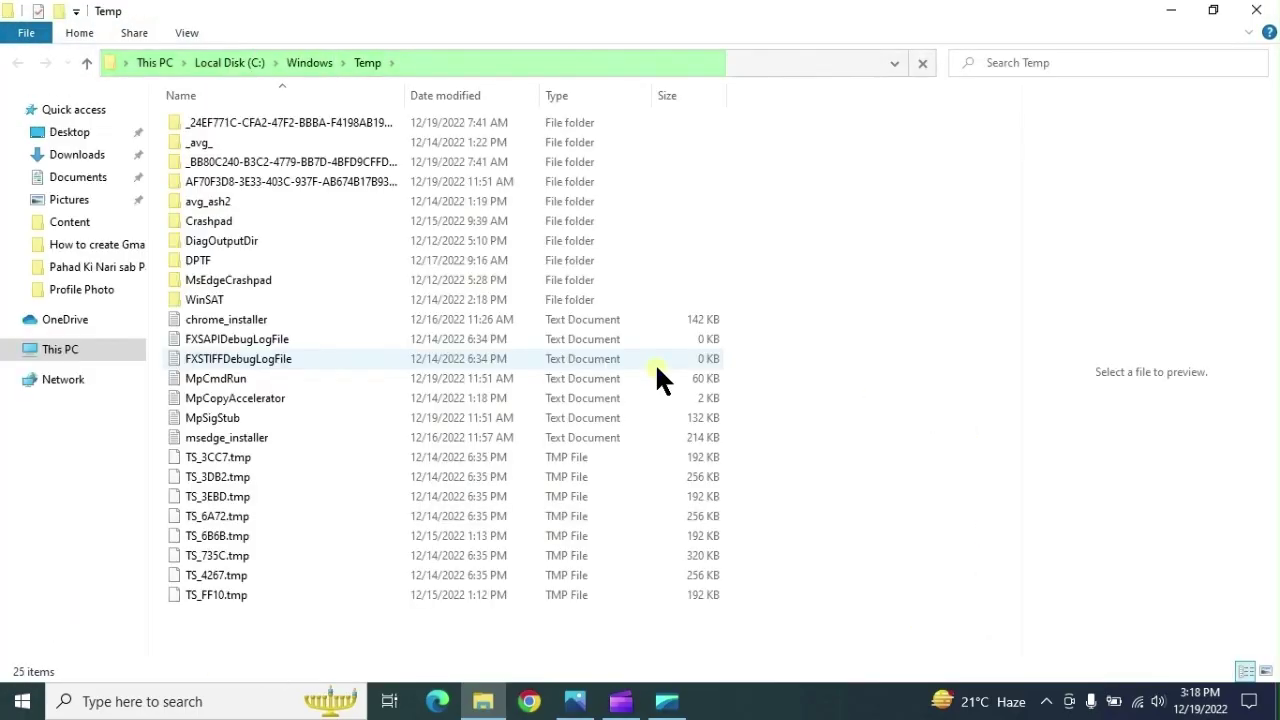
- Delete everything in Temp to the Recycle Bin, skipping all in-use items
key("ctrl+a")
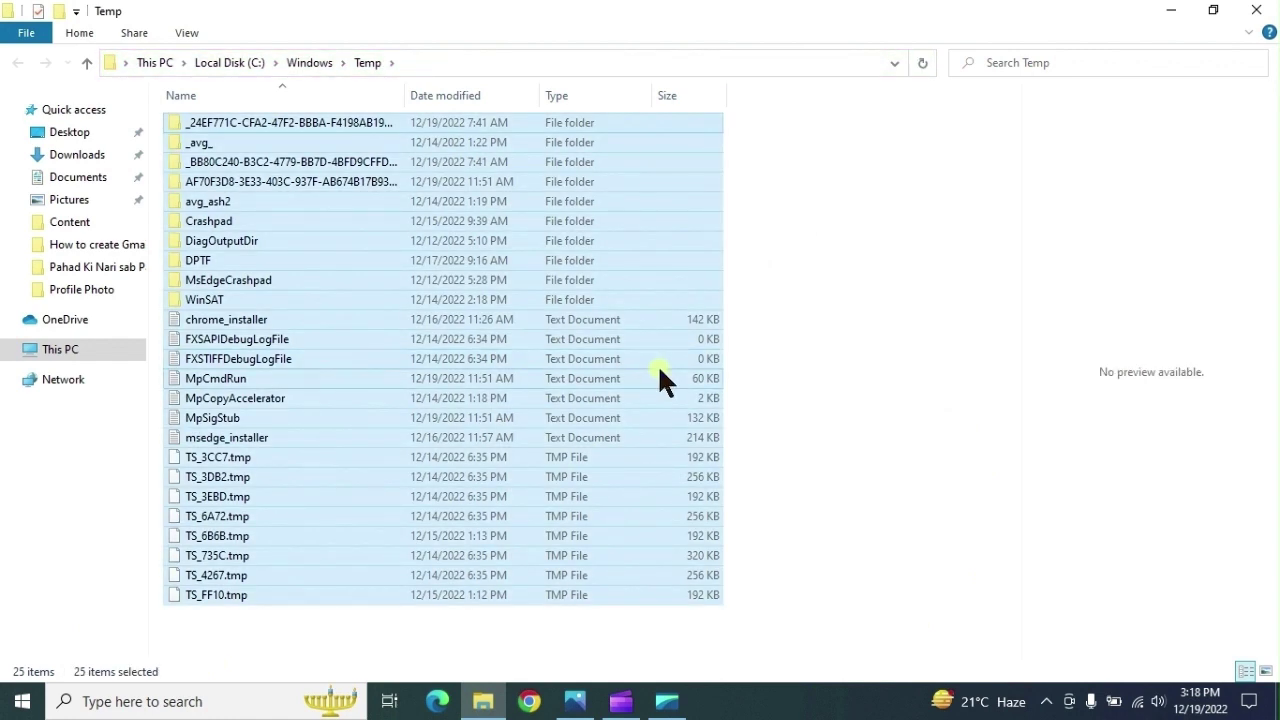
left_click_drag(778, 616, 334, 118)
left_click(937, 314)
key("ctrl+a")
right_click(607, 288)
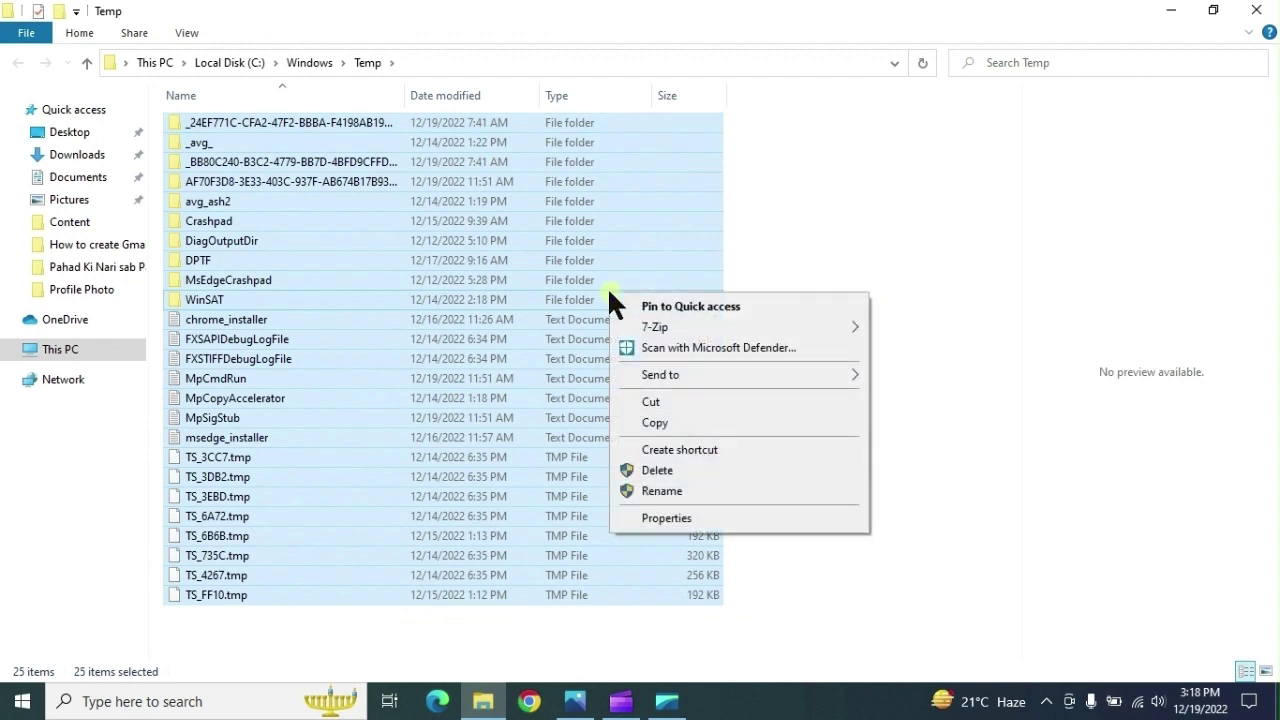
left_click(652, 471)
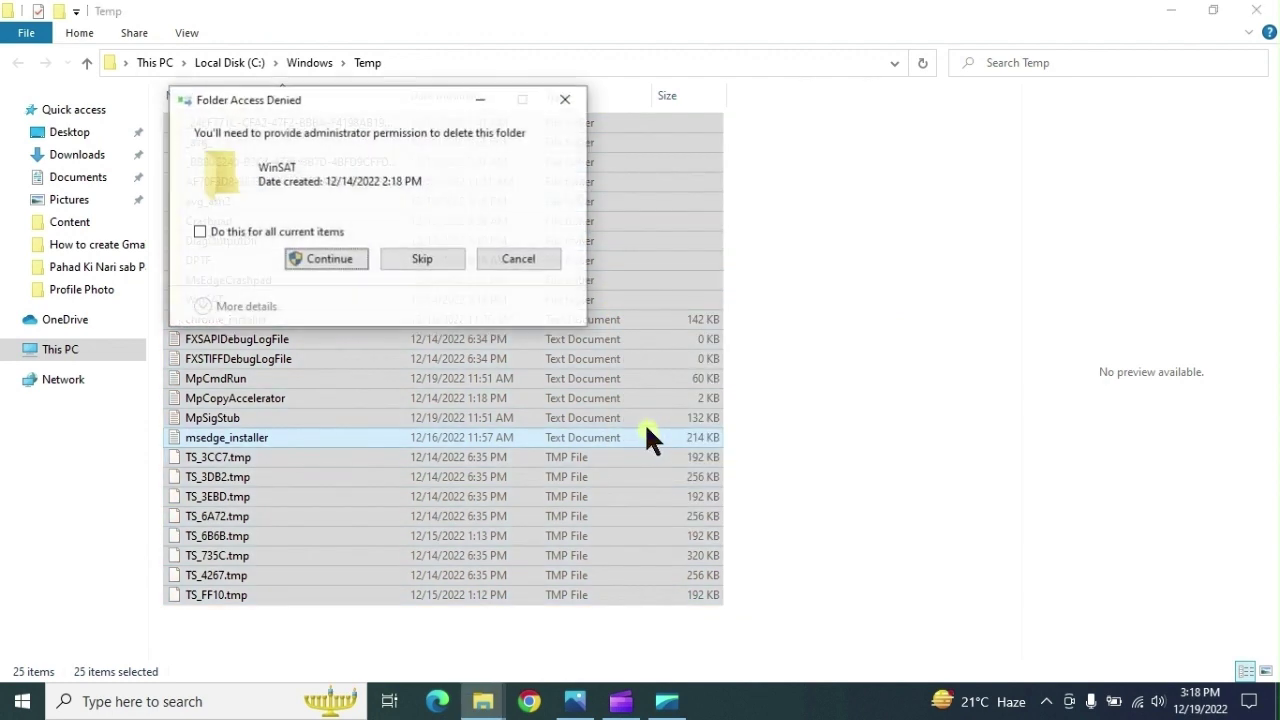
left_click(322, 258)
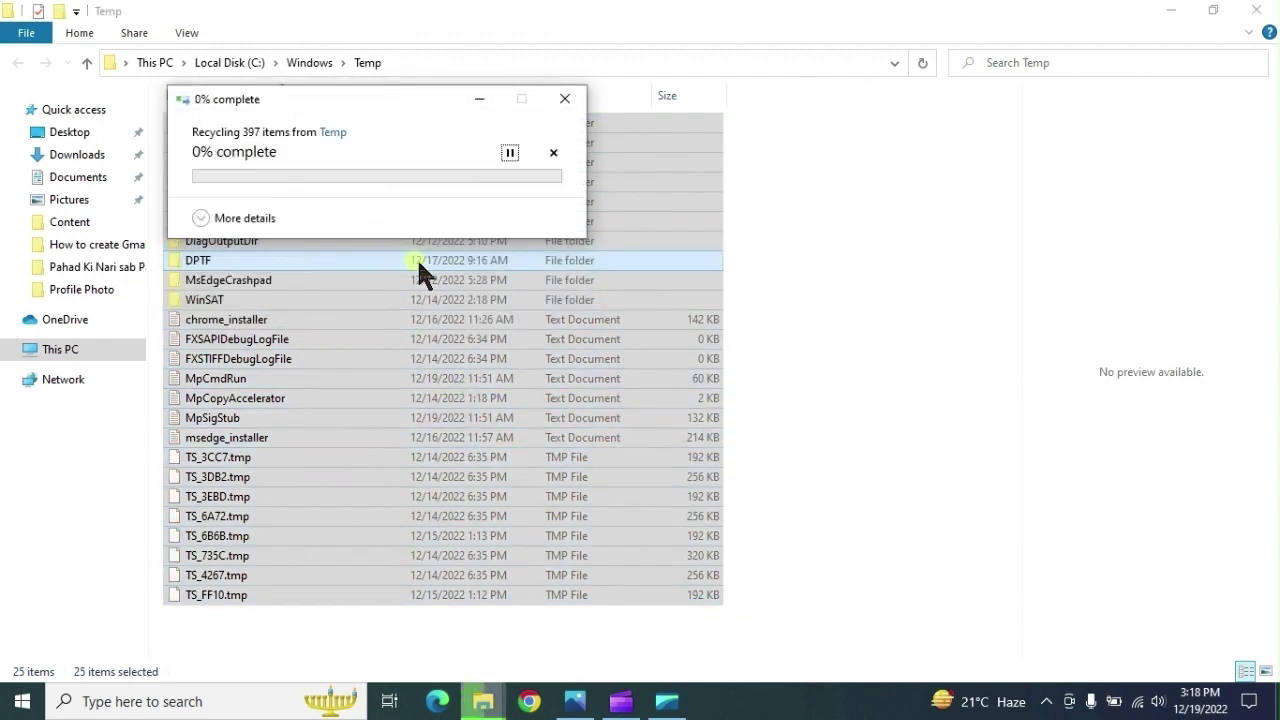
left_click(293, 272)
left_click(419, 312)
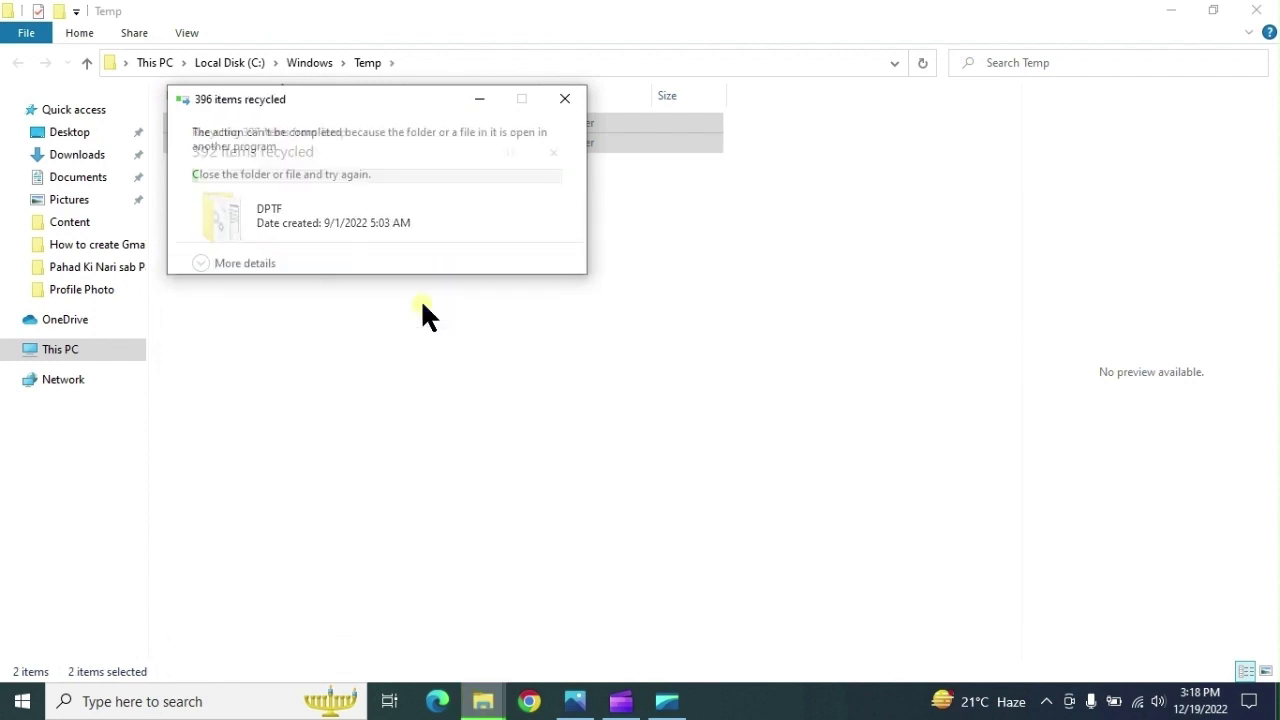
- Close the Temp window and open the Prefetch folder from the Run box
left_click(1256, 11)
right_click(33, 690)
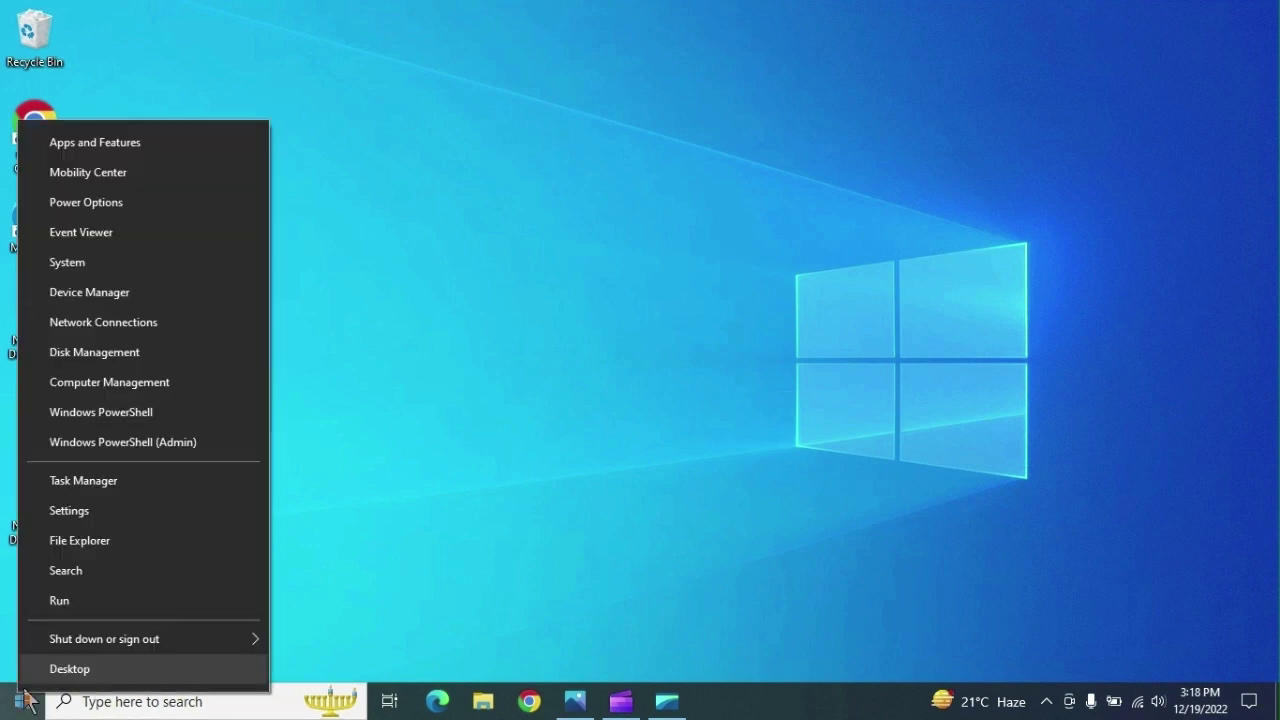
left_click(72, 600)
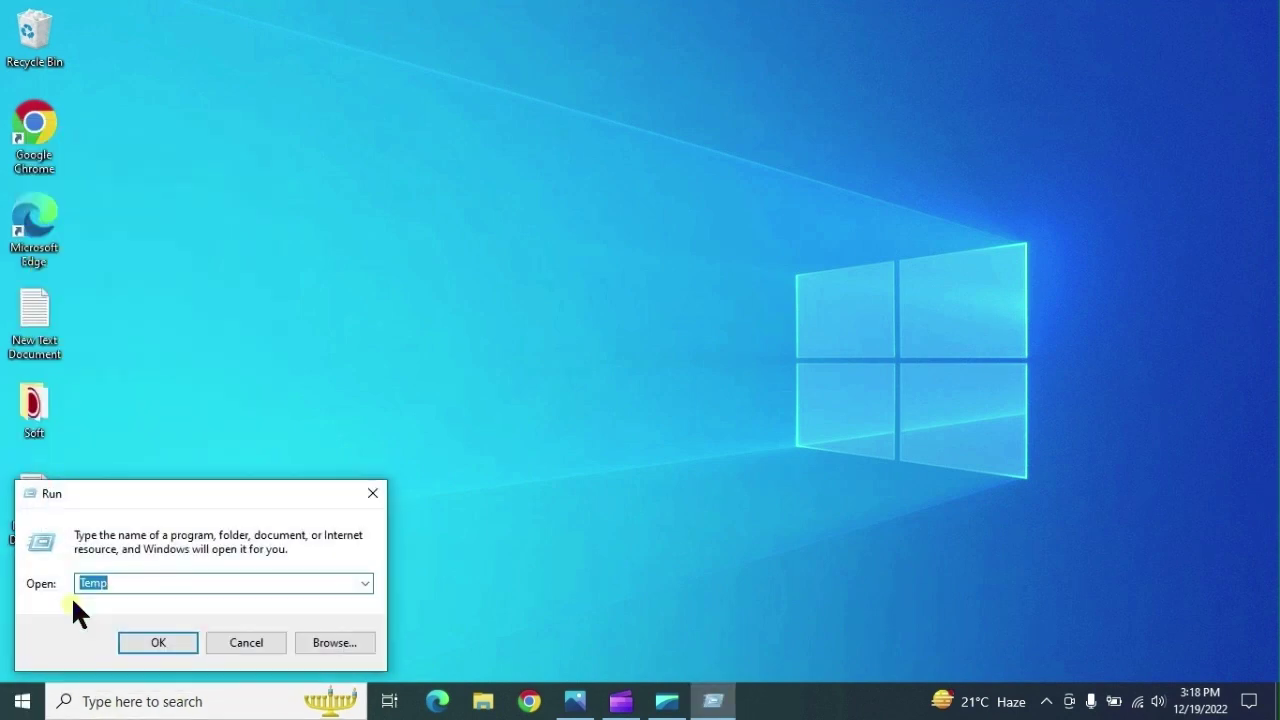
type("Prefetch")
key("Return")
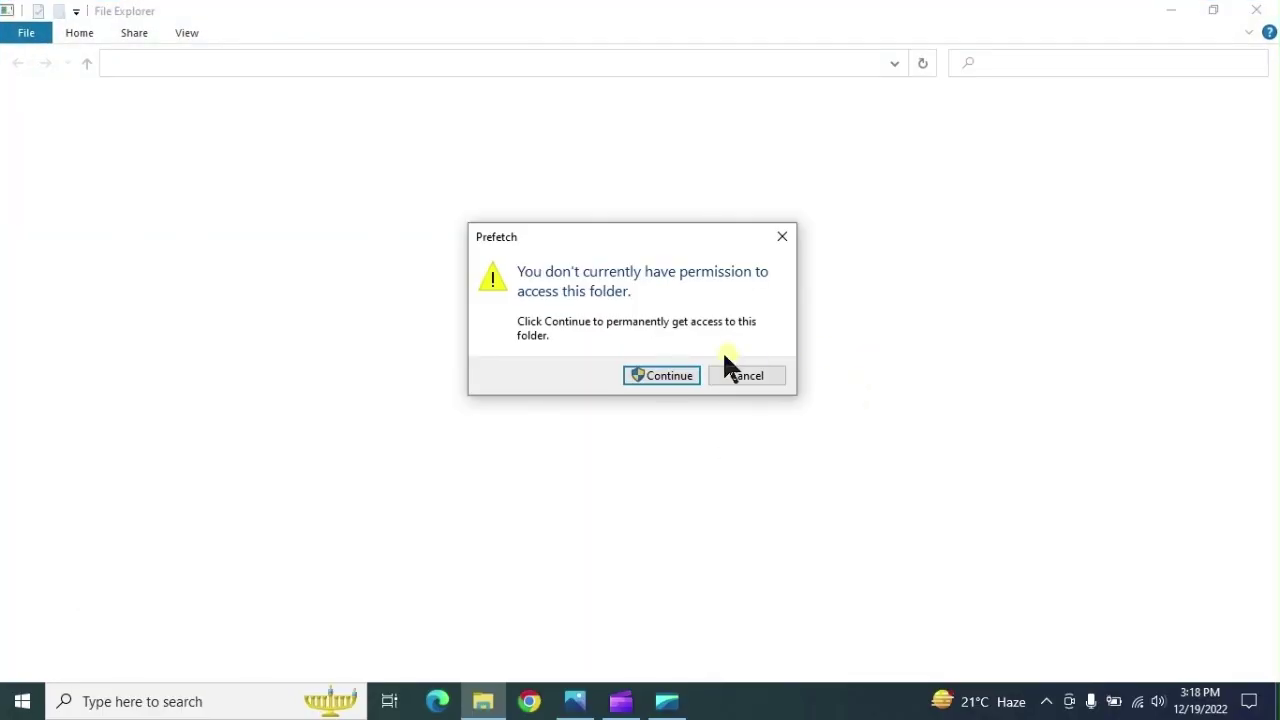
left_click(668, 370)
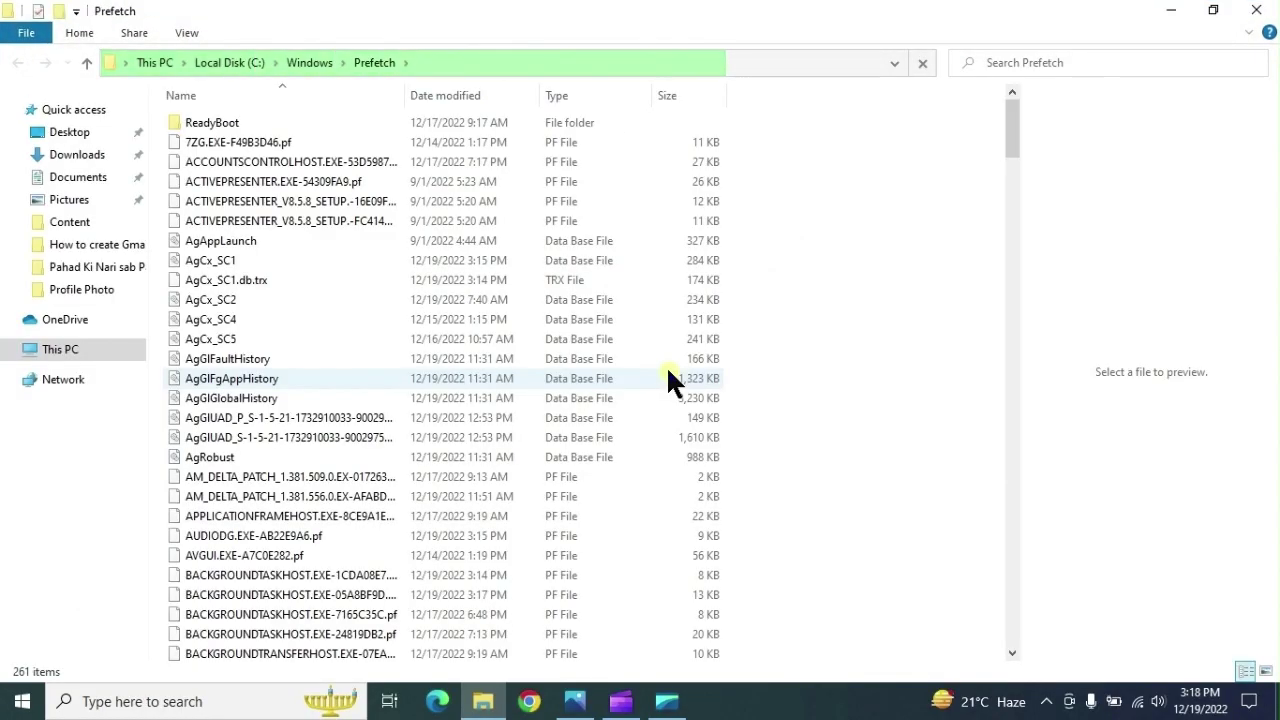
- Permanently delete all 261 Prefetch items, skipping the in-use files
key("ctrl+a")
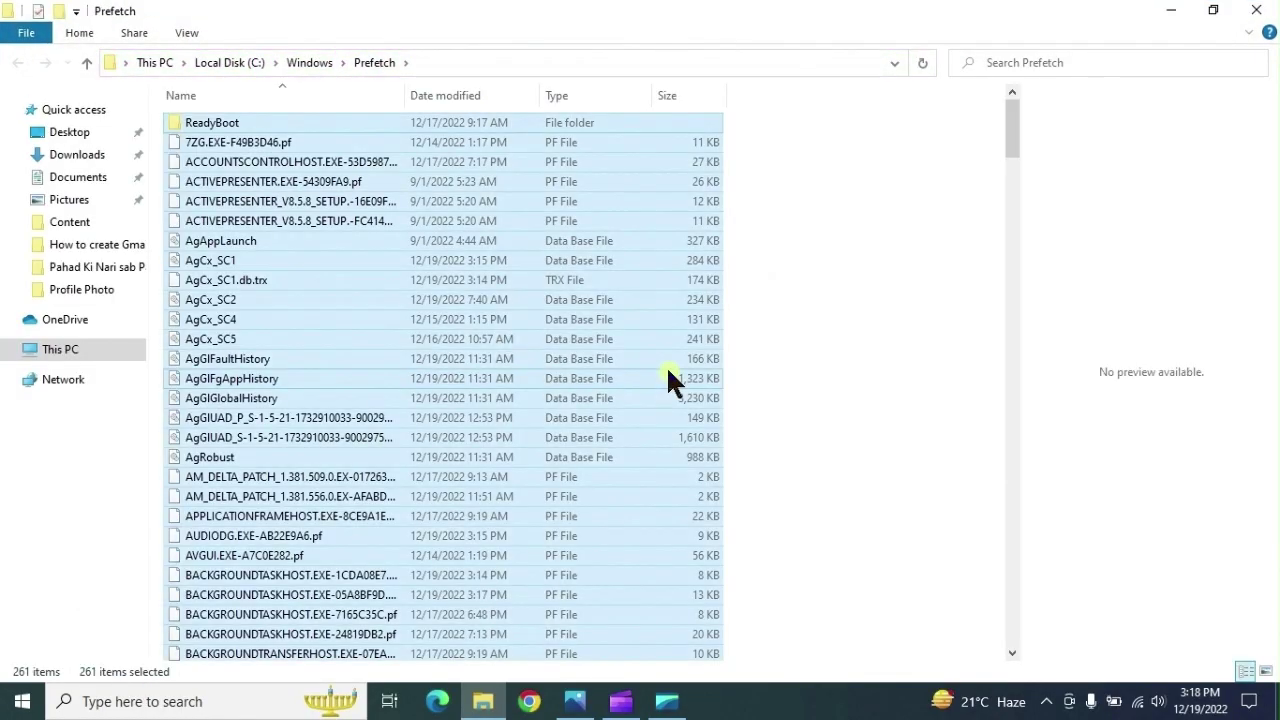
key("shift+Delete")
left_click(666, 366)
left_click(520, 262)
left_click(684, 288)
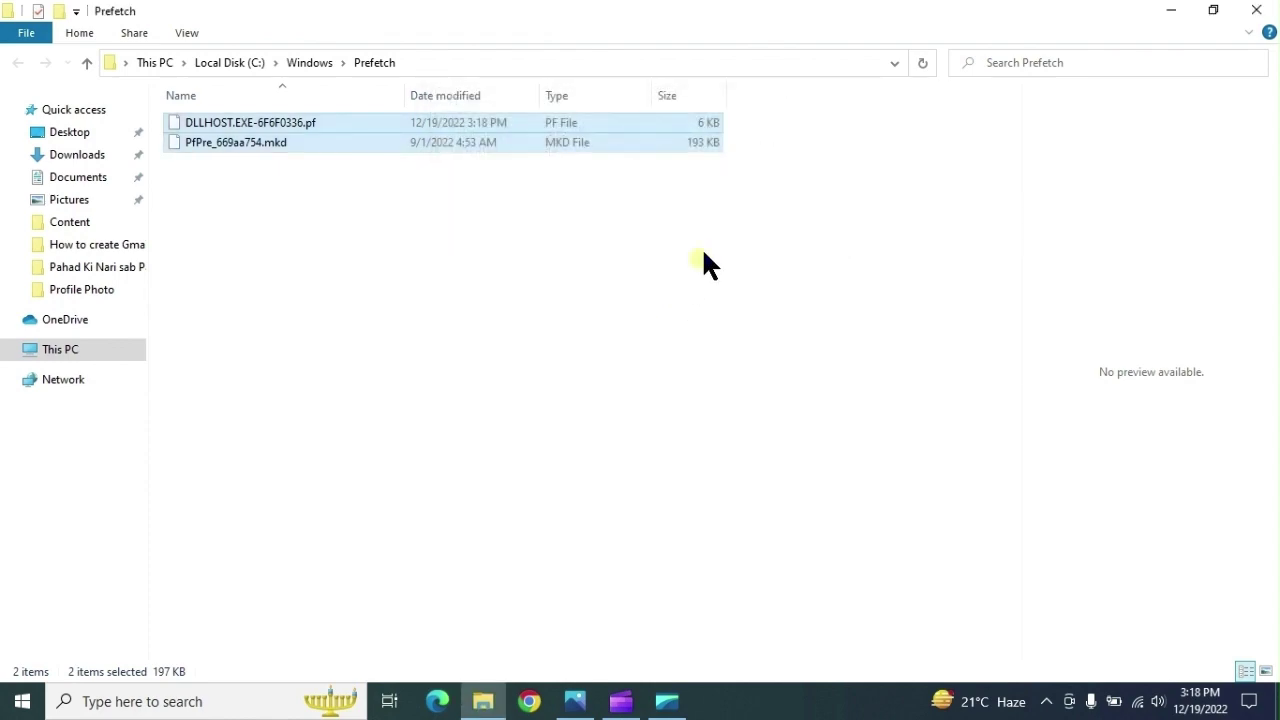
- Close the Prefetch window and open the user's %temp% folder from Run
left_click(1257, 12)
right_click(22, 701)
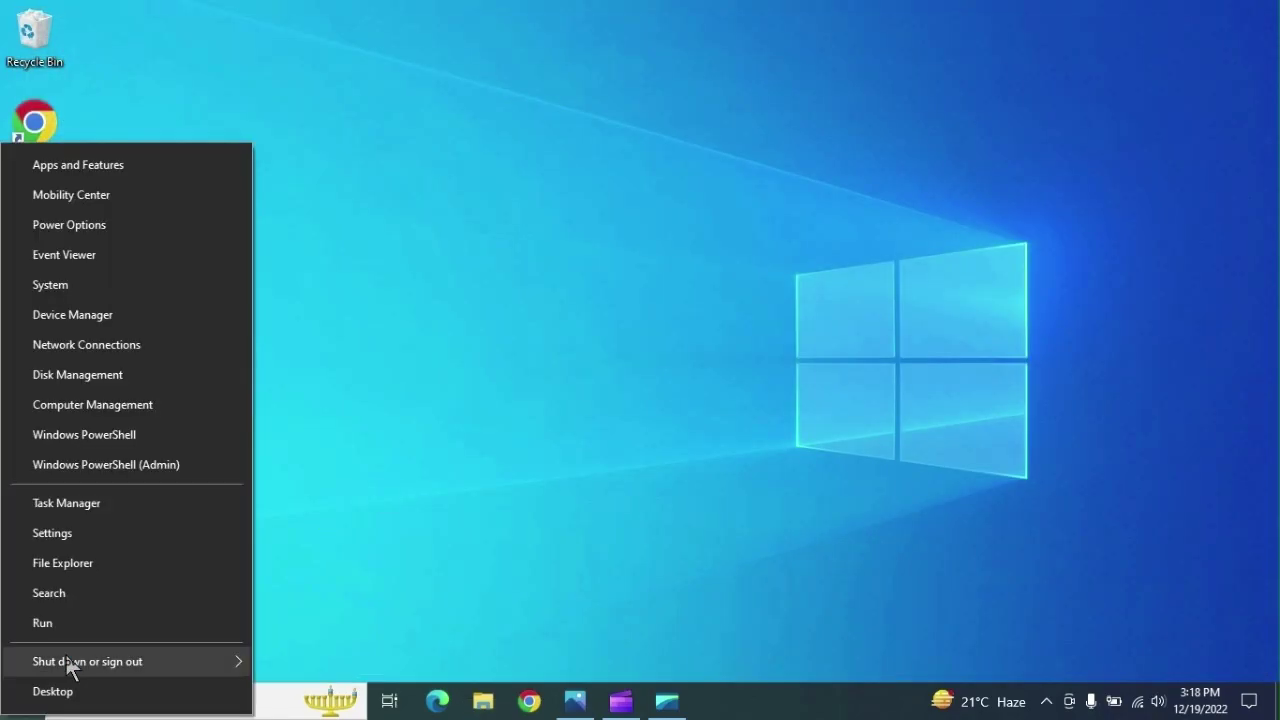
left_click(118, 622)
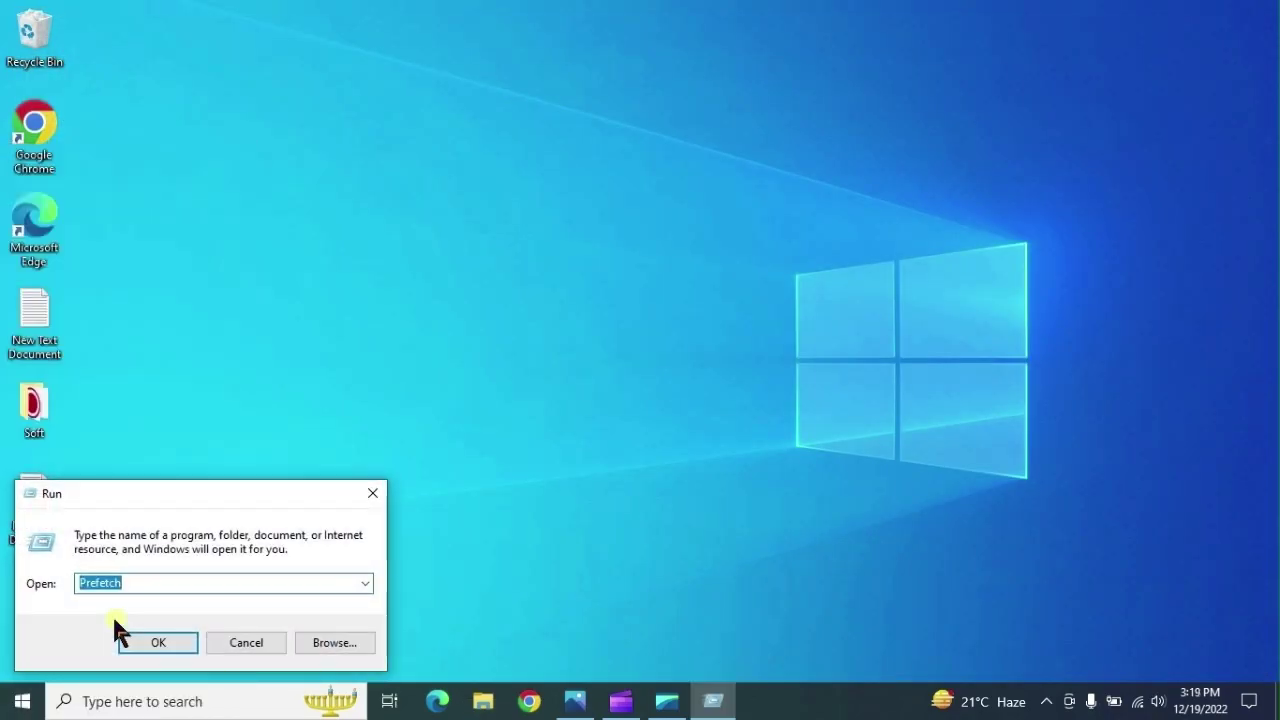
type("t")
key("BackSpace")
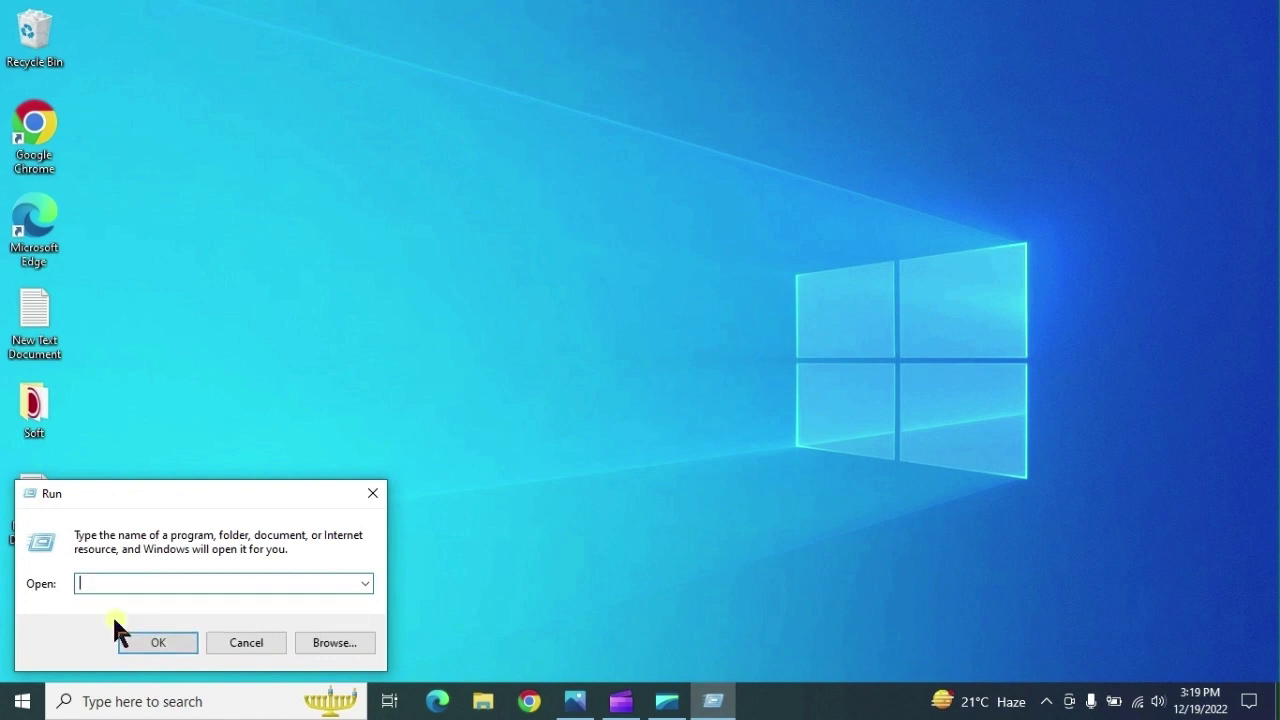
type("%temp%")
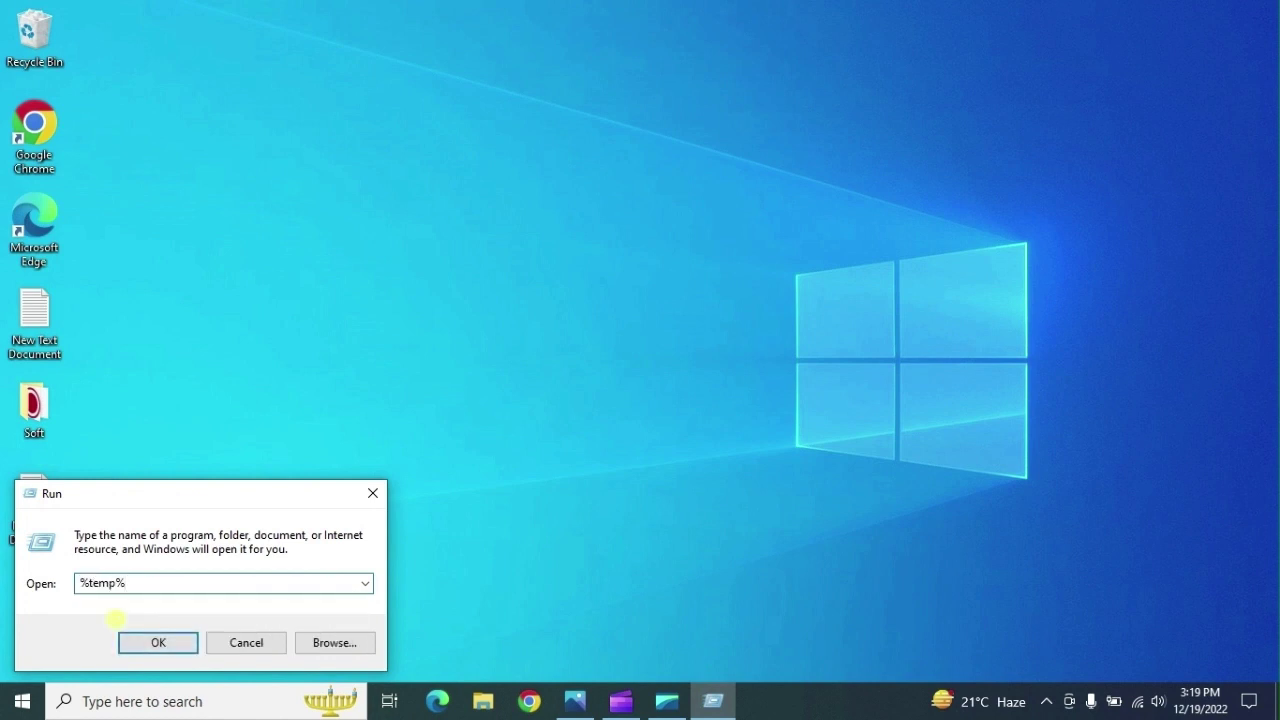
key("Return")
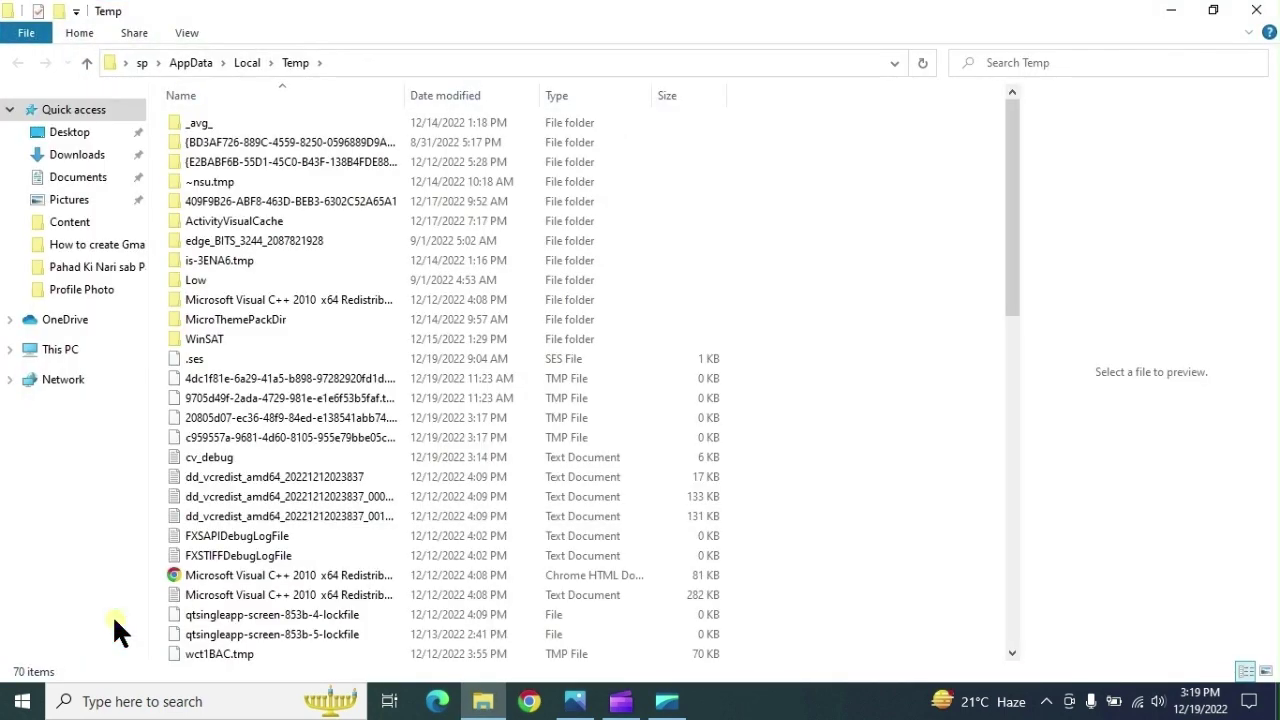
- Permanently delete all 70 %temp% items with admin permission, skipping files in use
key("ctrl+a")
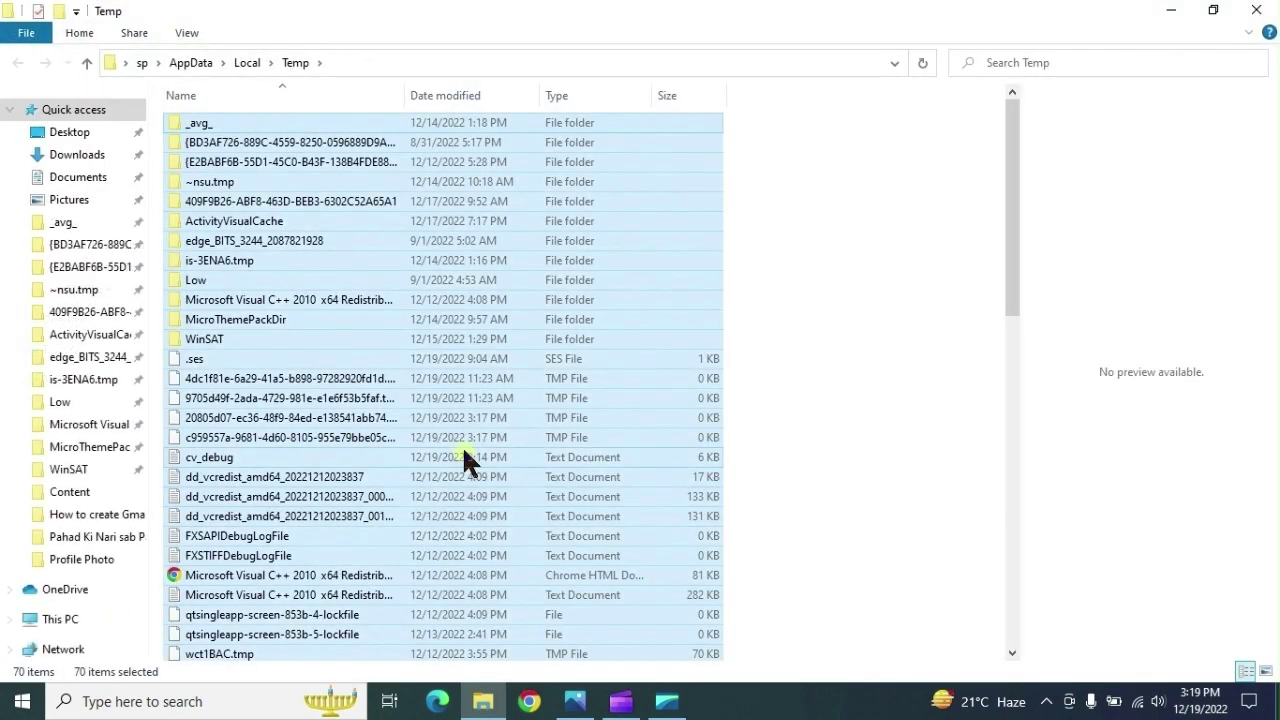
key("shift+Delete")
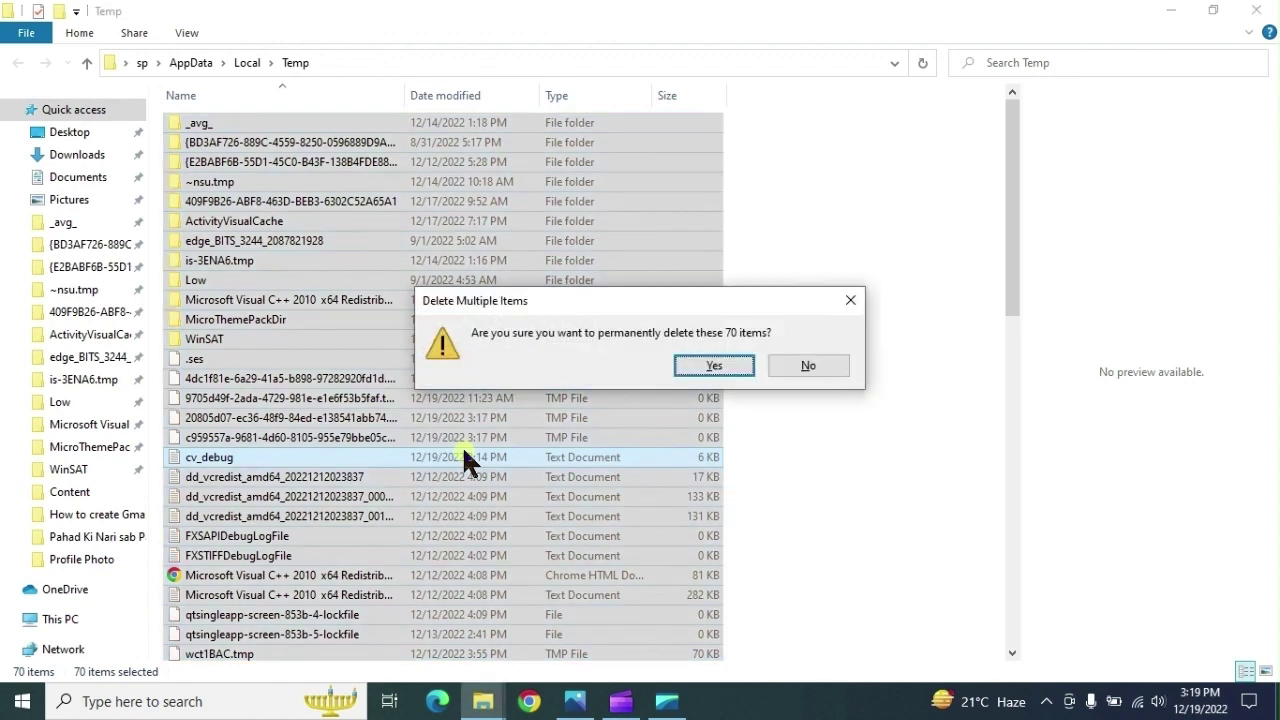
key("Return")
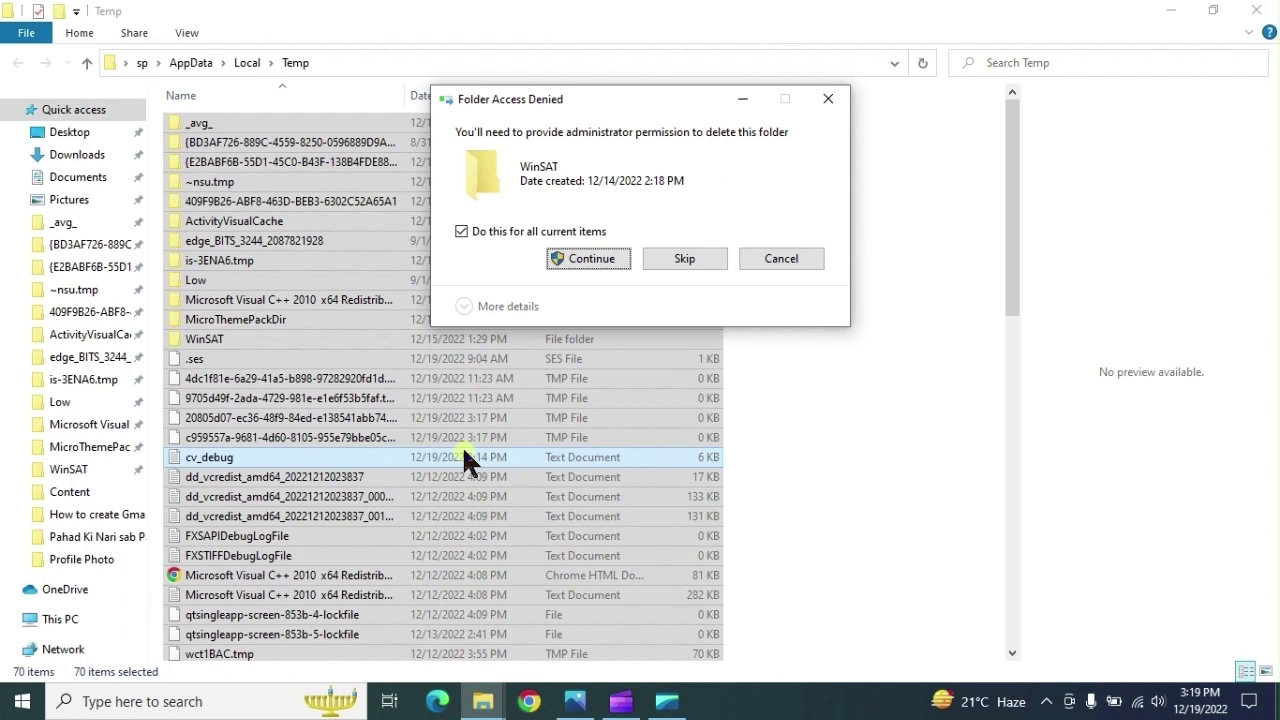
left_click(576, 256)
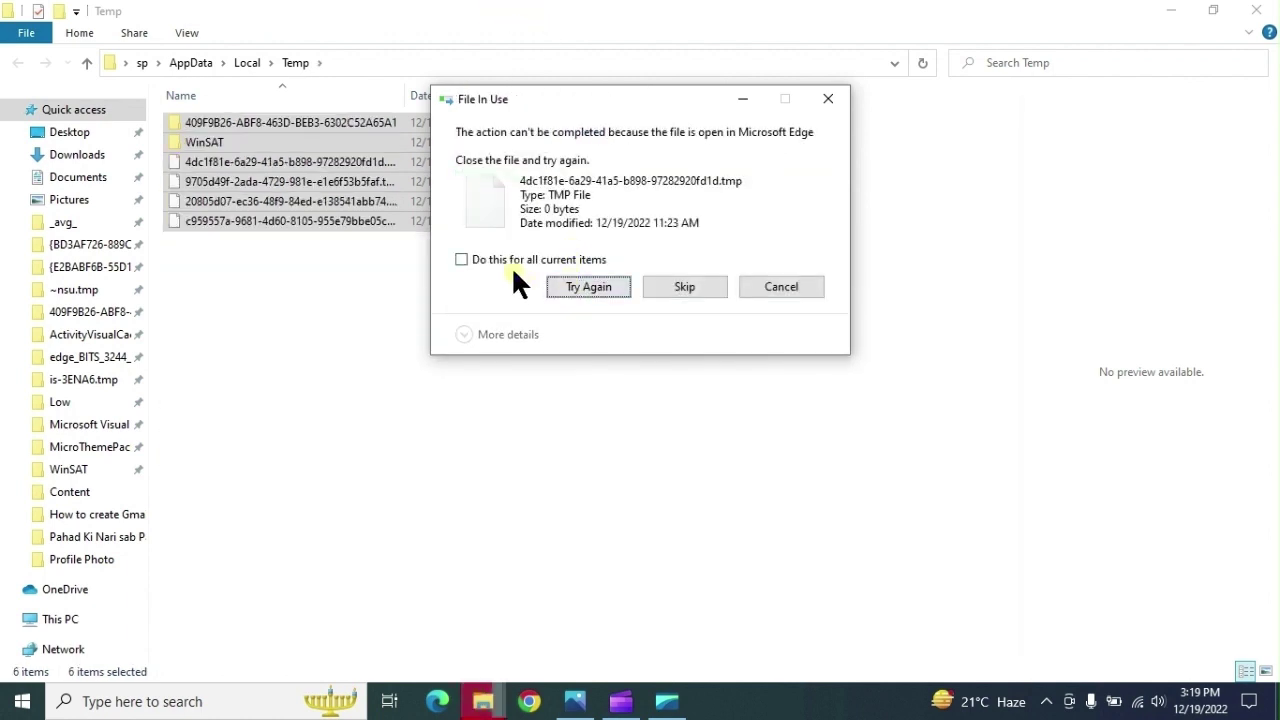
left_click(511, 262)
left_click(685, 287)
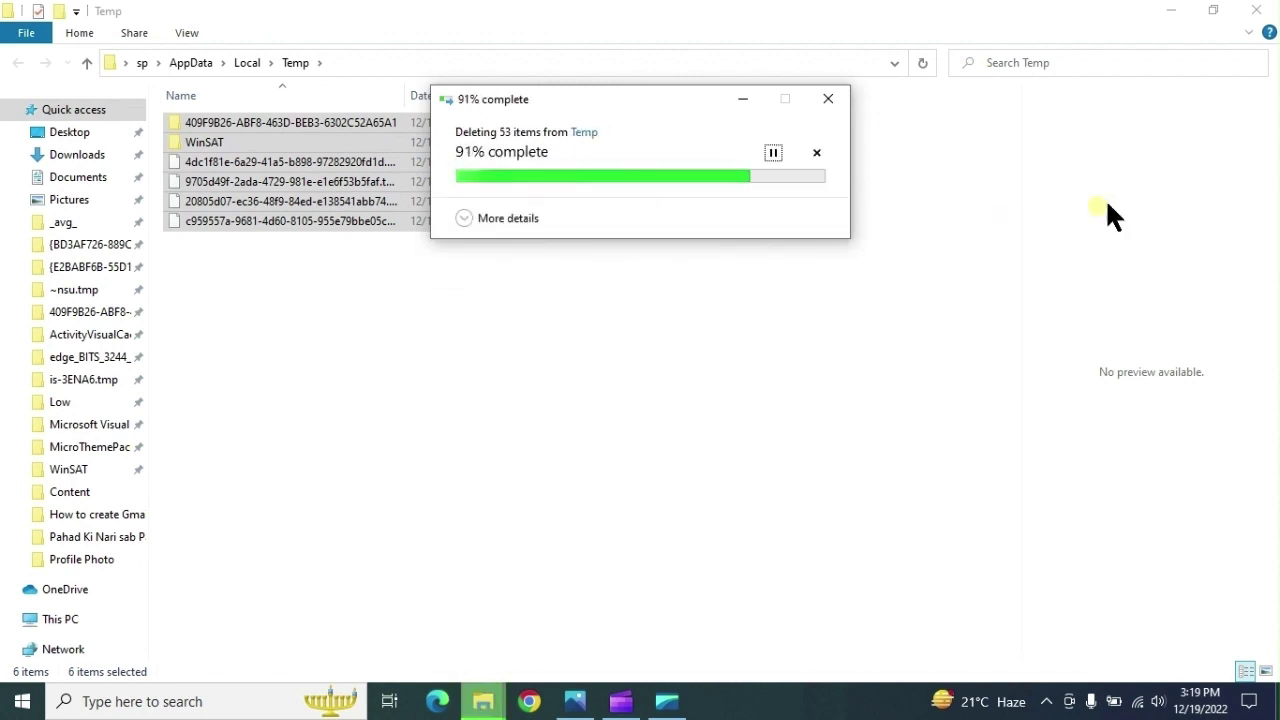
- Close the Temp folder window and refresh the desktop twice
left_click(1257, 12)
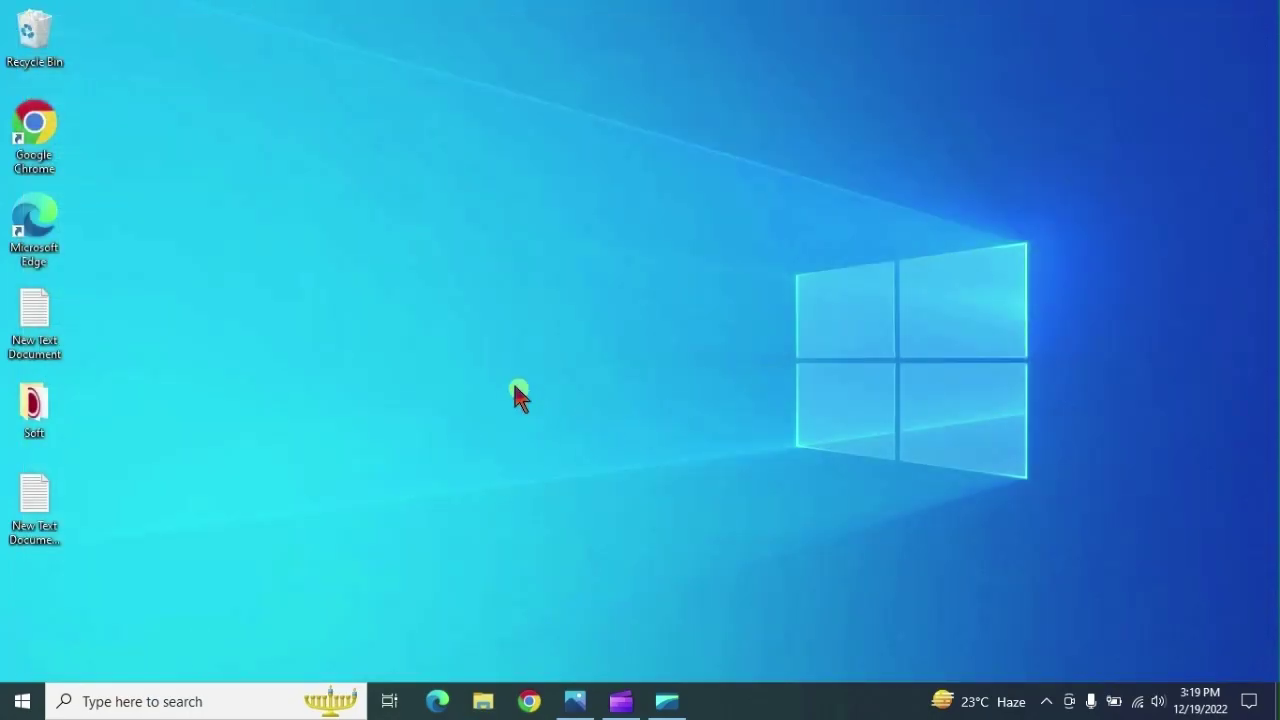
right_click(443, 282)
left_click(499, 336)
right_click(497, 427)
left_click(618, 481)
- Open Windows Security maximized and dismiss the OneDrive ransomware recovery warning
left_click(1045, 701)
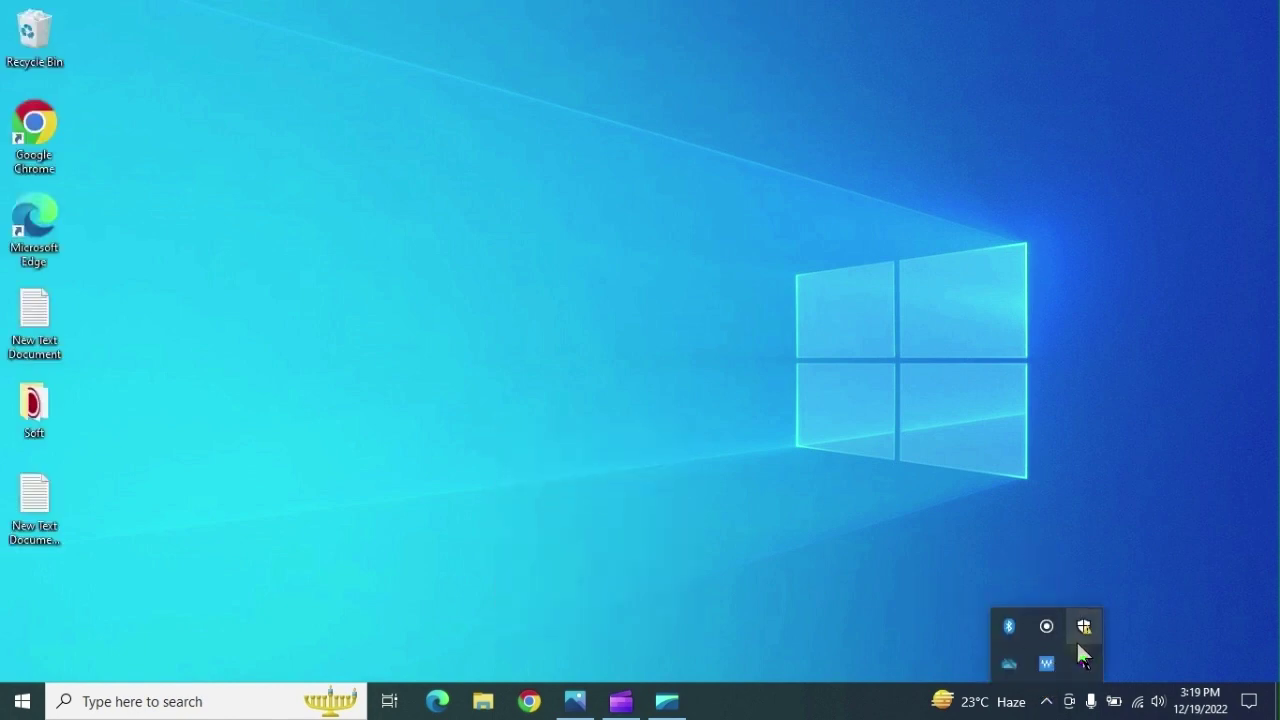
left_click(1084, 627)
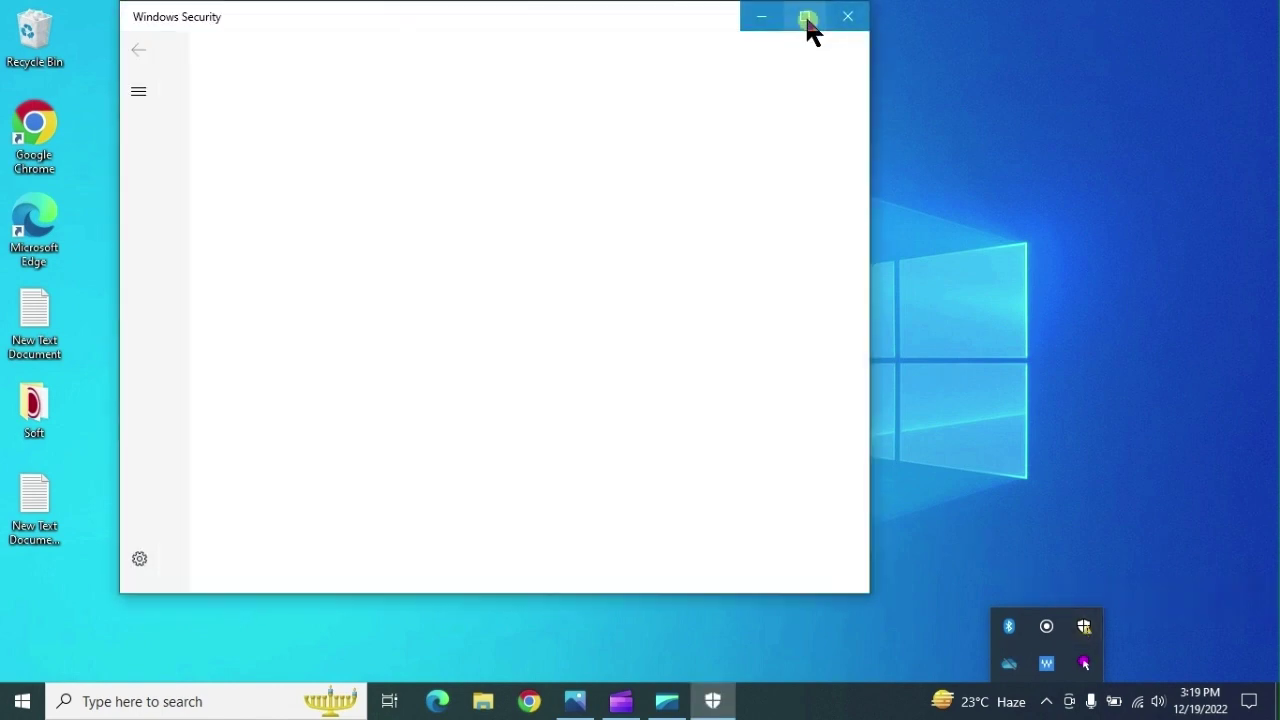
left_click(805, 16)
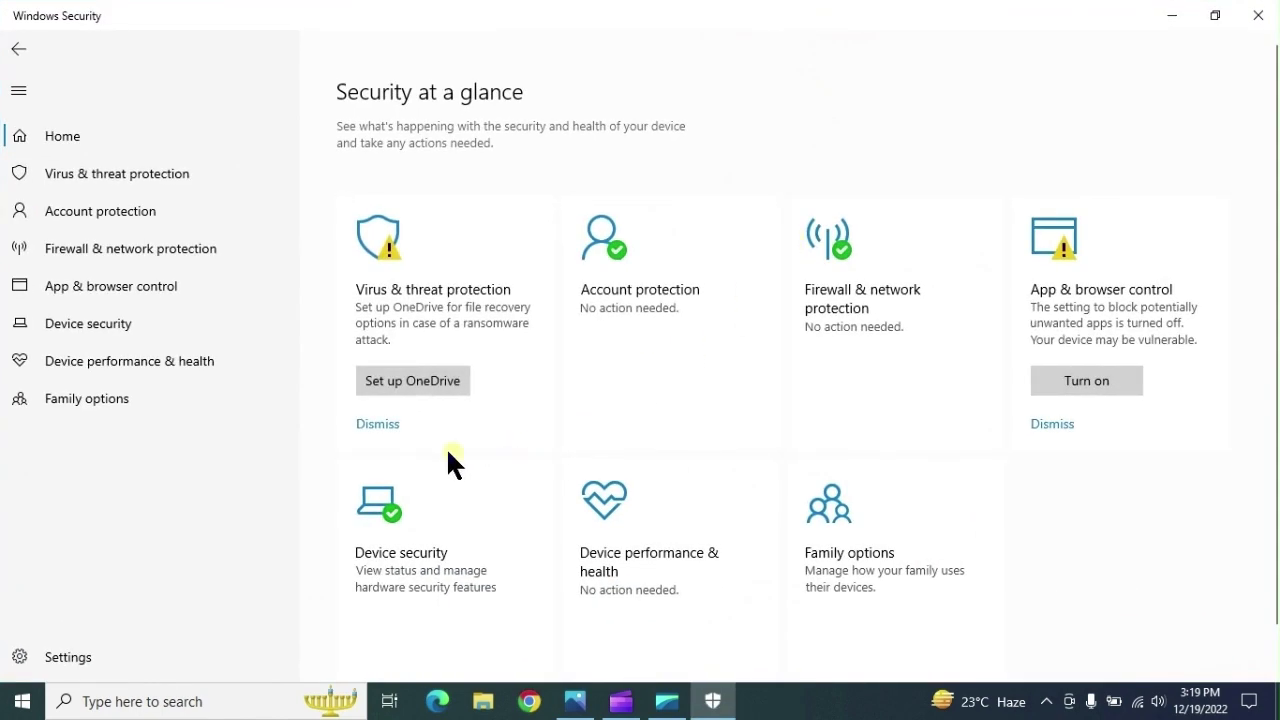
left_click(377, 425)
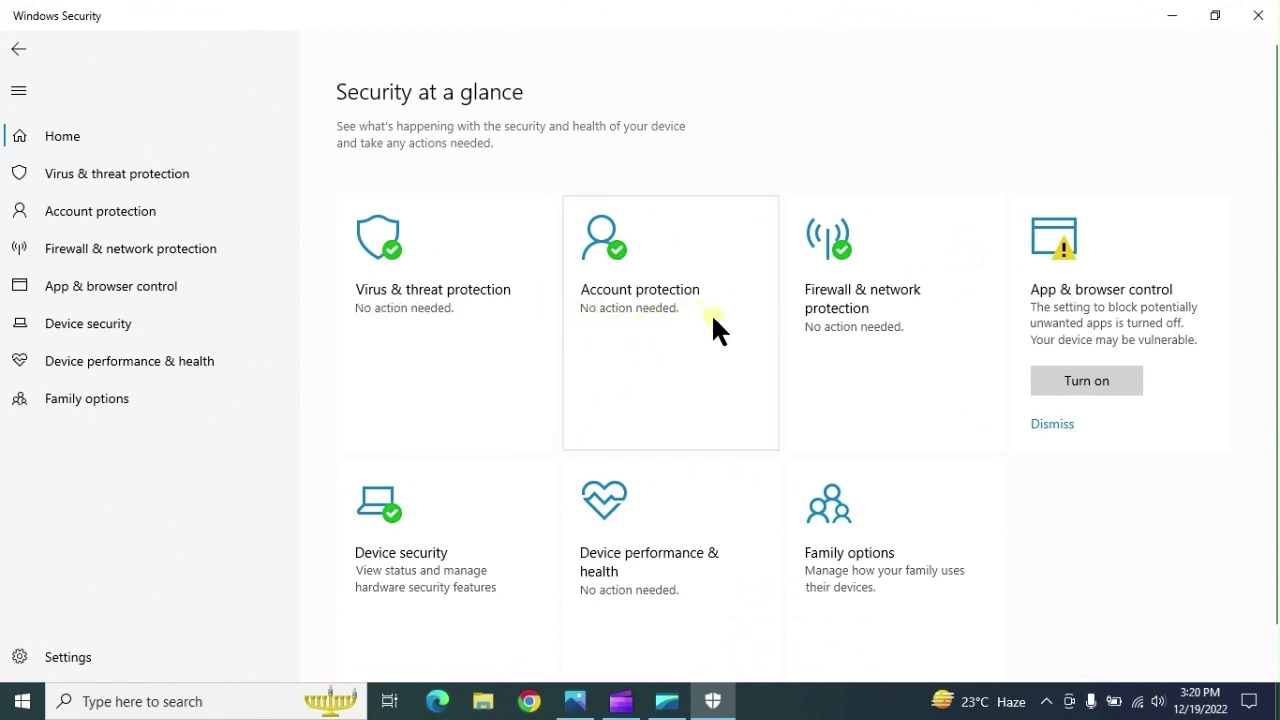
- Check for new security intelligence updates on the Protection updates page
left_click(116, 176)
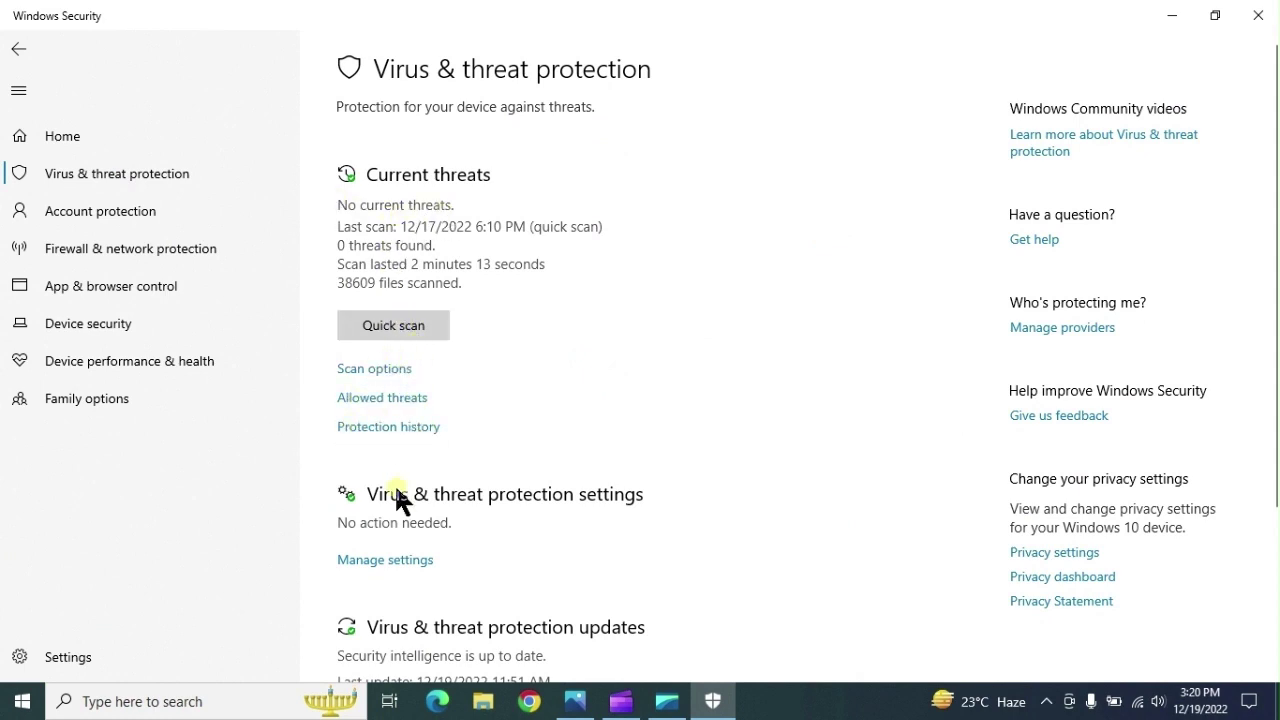
scroll(426, 510, "down", 2)
left_click(400, 526)
left_click(419, 396)
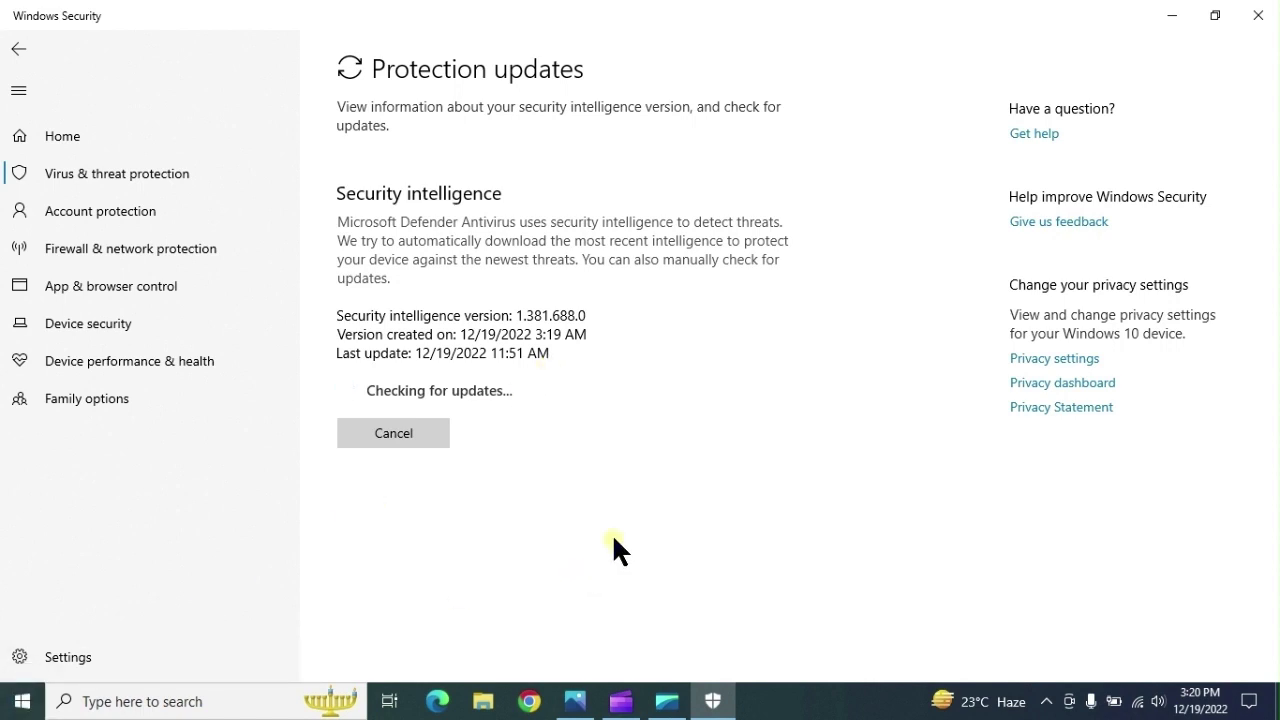
- Launch Notepad from the Run box with the notepad command
right_click(22, 700)
left_click(80, 614)
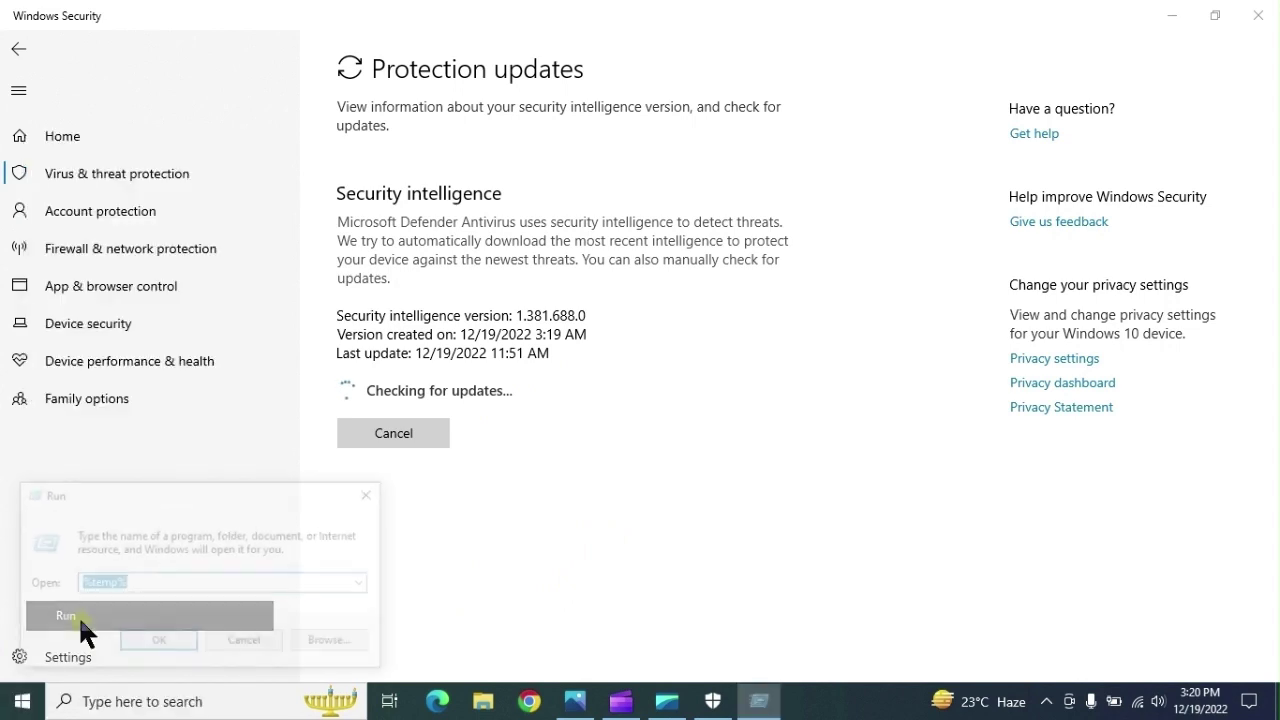
type("n")
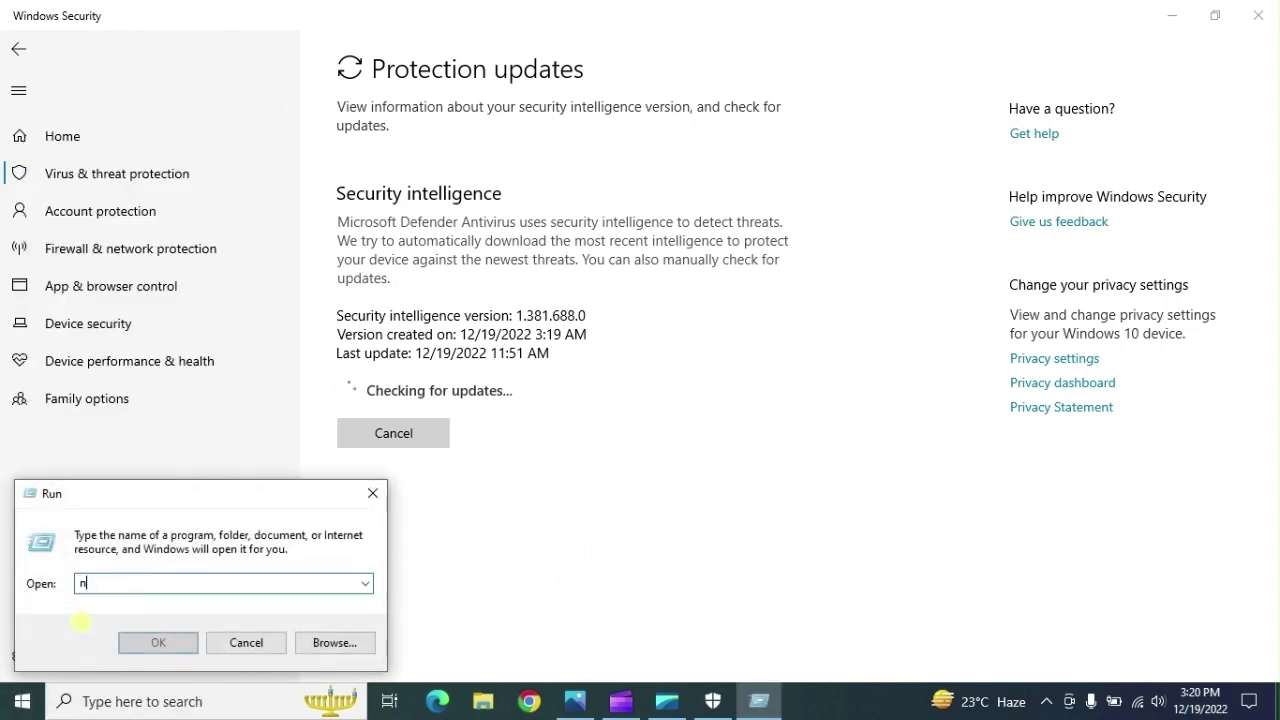
type("otepad")
key("Return")
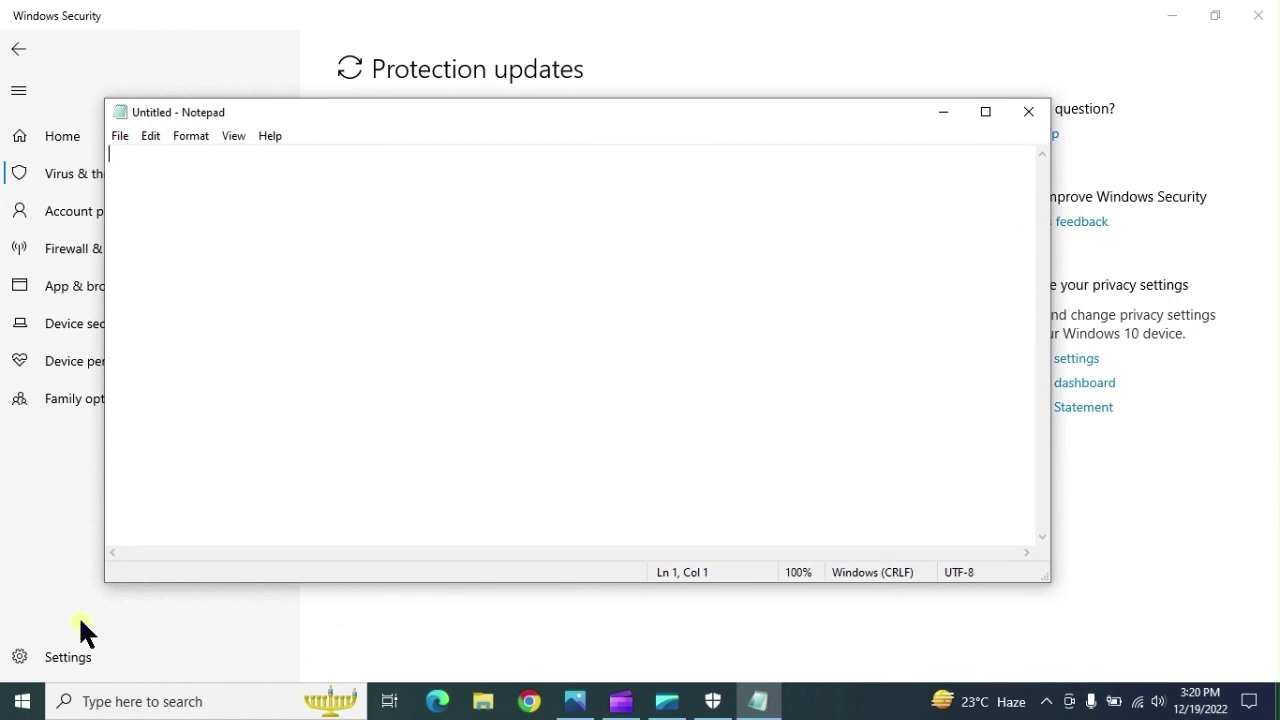
- Write 'Avast, McAfee, Bitdefender, Quick Heal' and close Notepad without saving
type("Avast")
type(", Mo")
key("BackSpace")
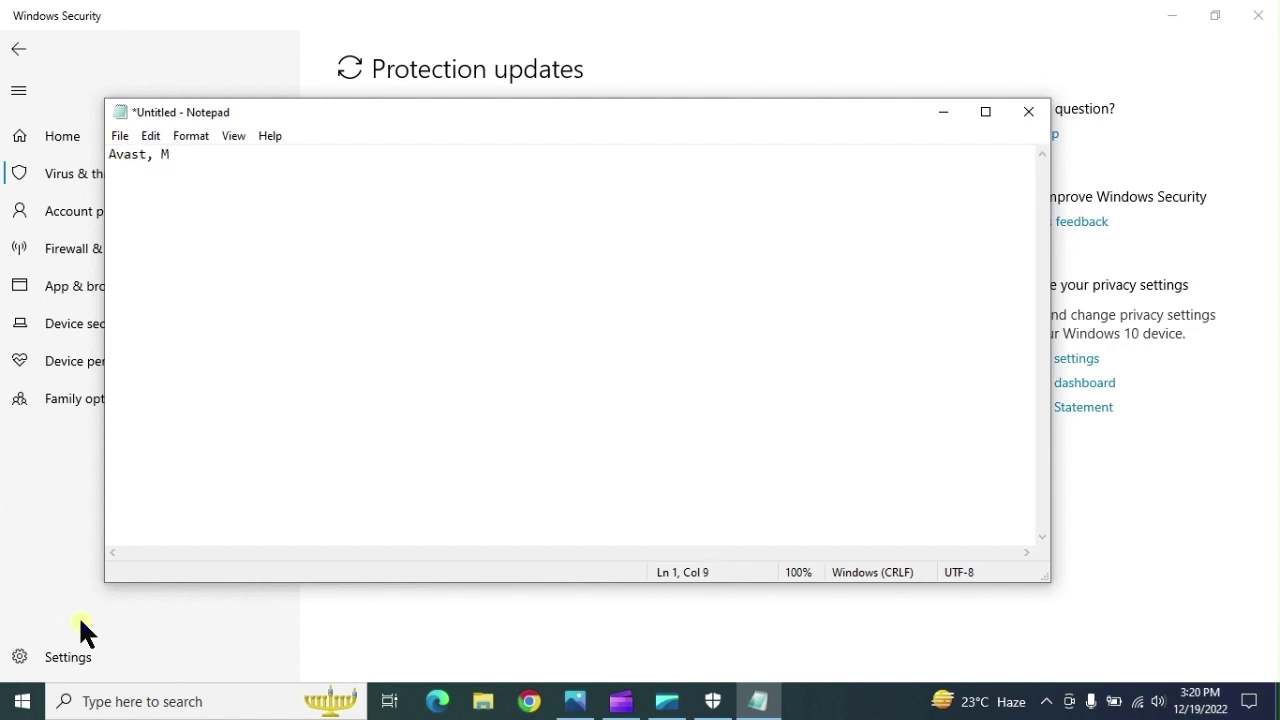
type("ca")
key("BackSpace")
type("A")
key("BackSpace")
key("BackSpace")
type("Afee")
key("BackSpace")
type(", Bitdefender,")
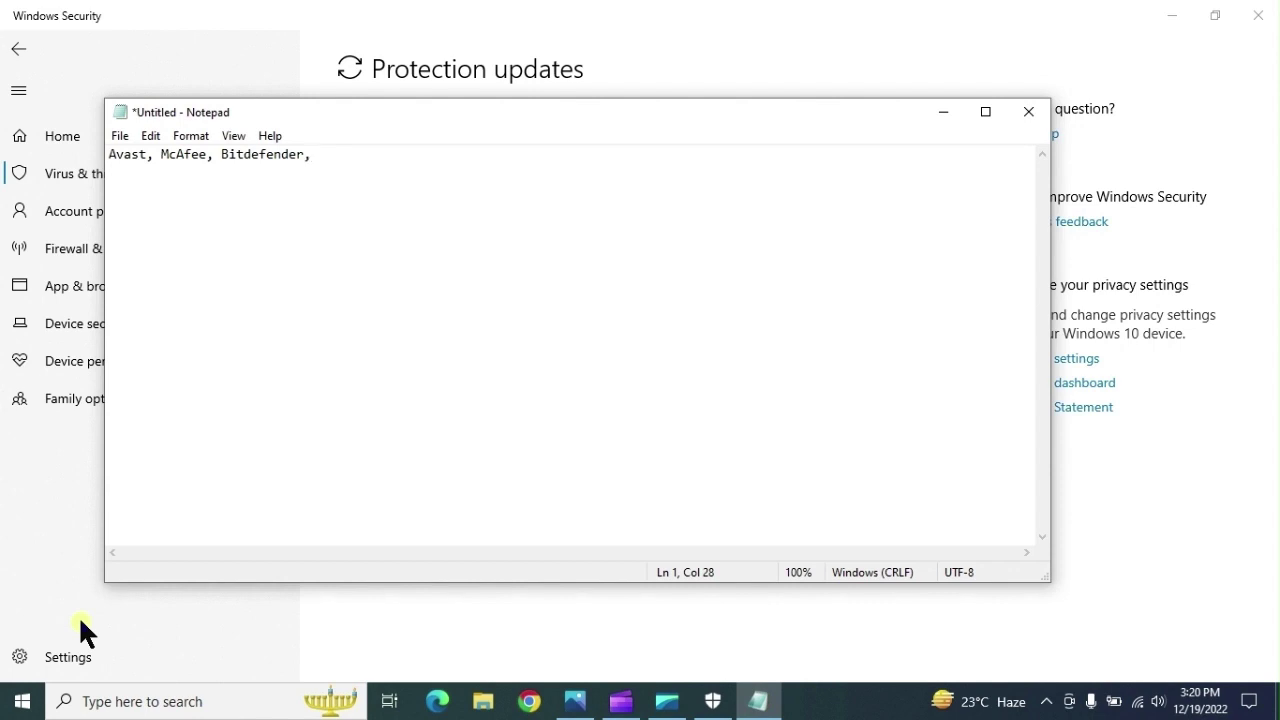
type("Quic")
type("k ")
type("Heea")
key("BackSpace")
type("ea")
key("BackSpace")
key("BackSpace")
type("al.....")
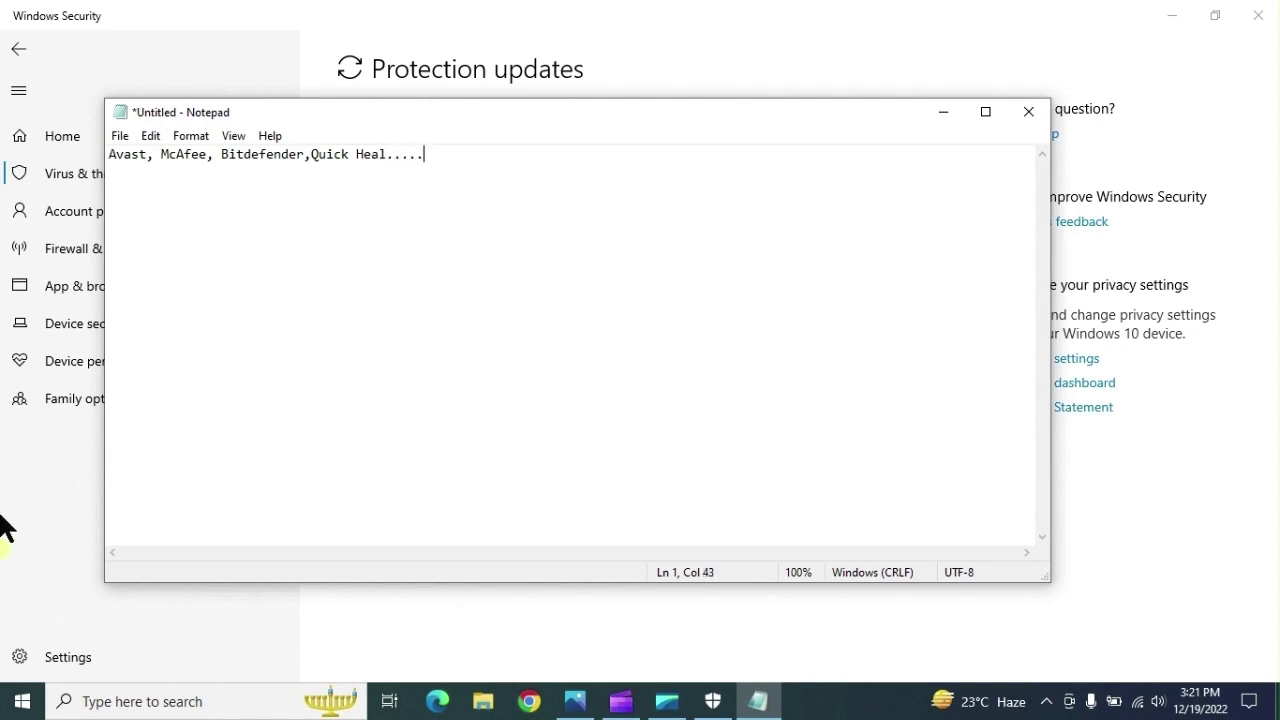
left_click(1028, 112)
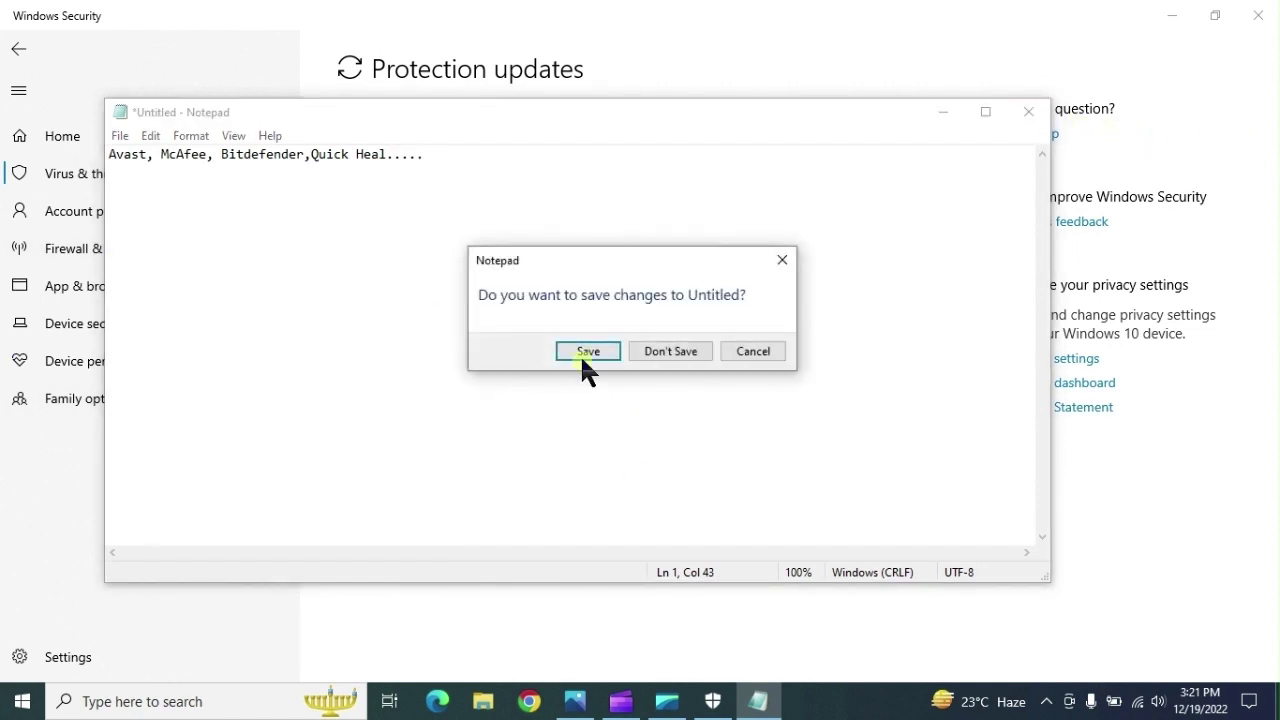
left_click(676, 352)
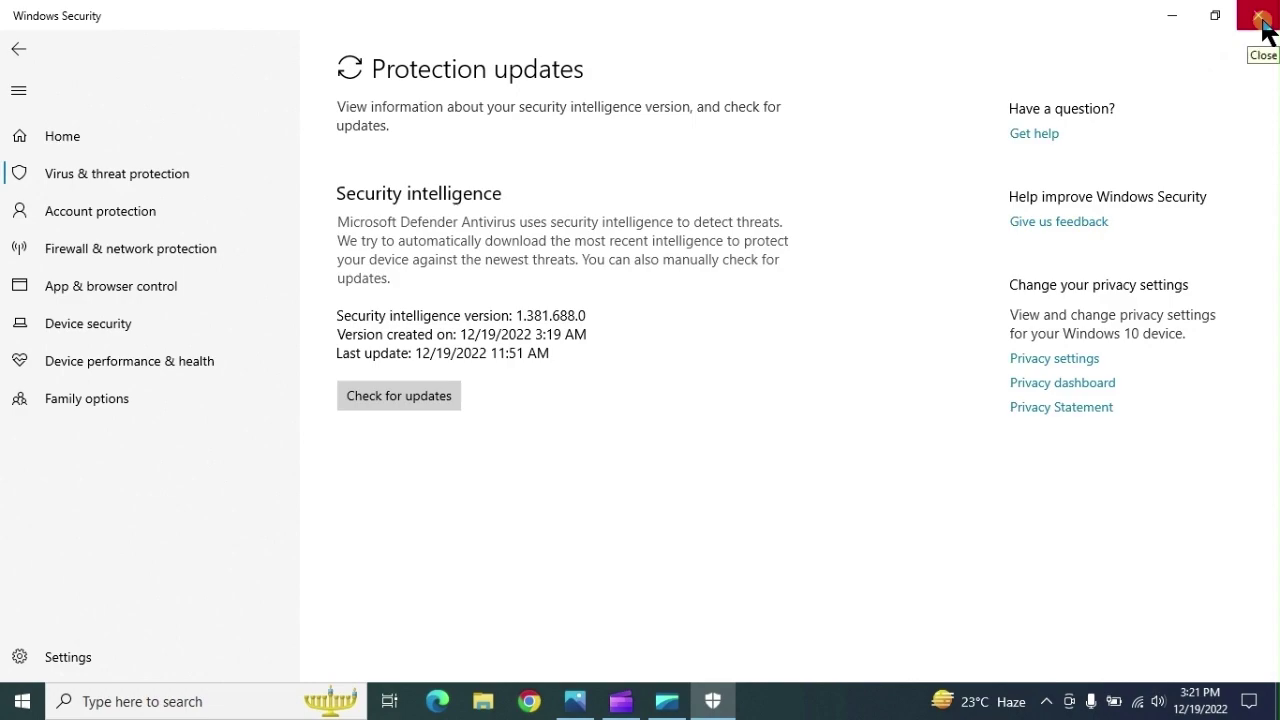
- Close Windows Security and refresh the empty desktop
left_click(1261, 24)
right_click(692, 355)
left_click(740, 406)
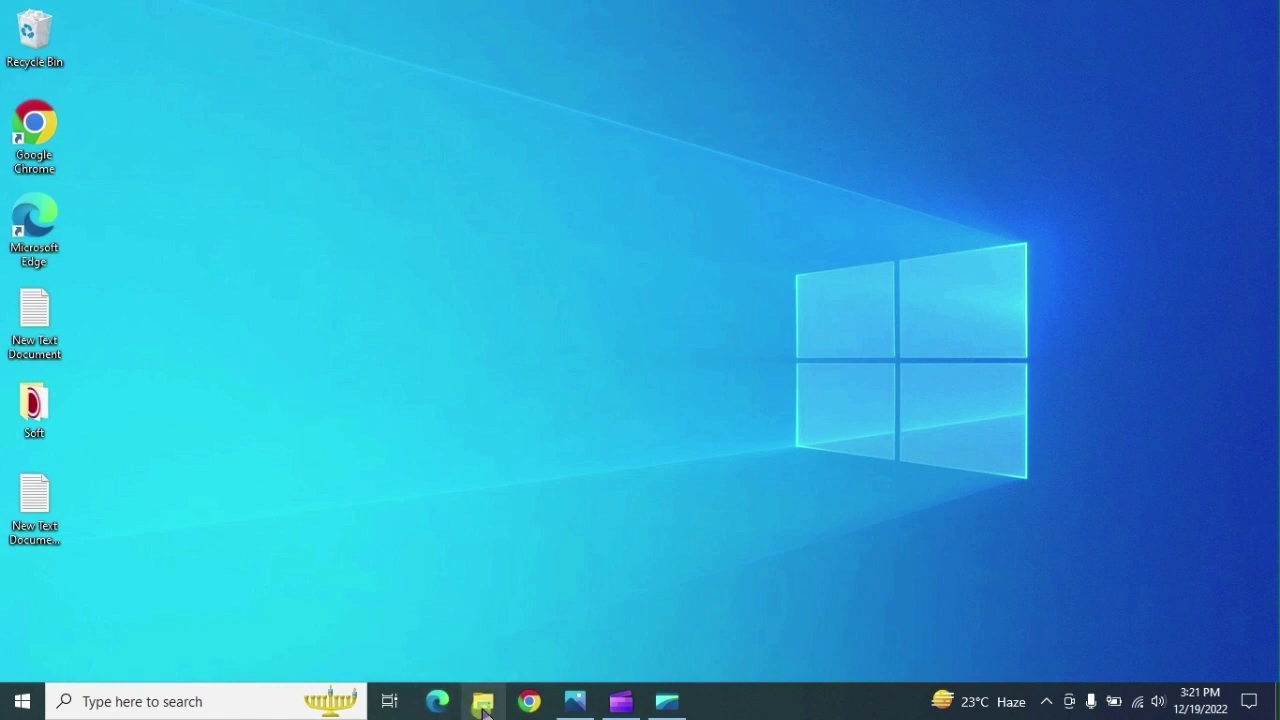
- Open This PC's Properties from File Explorer, then Advanced system settings
left_click(483, 701)
right_click(80, 352)
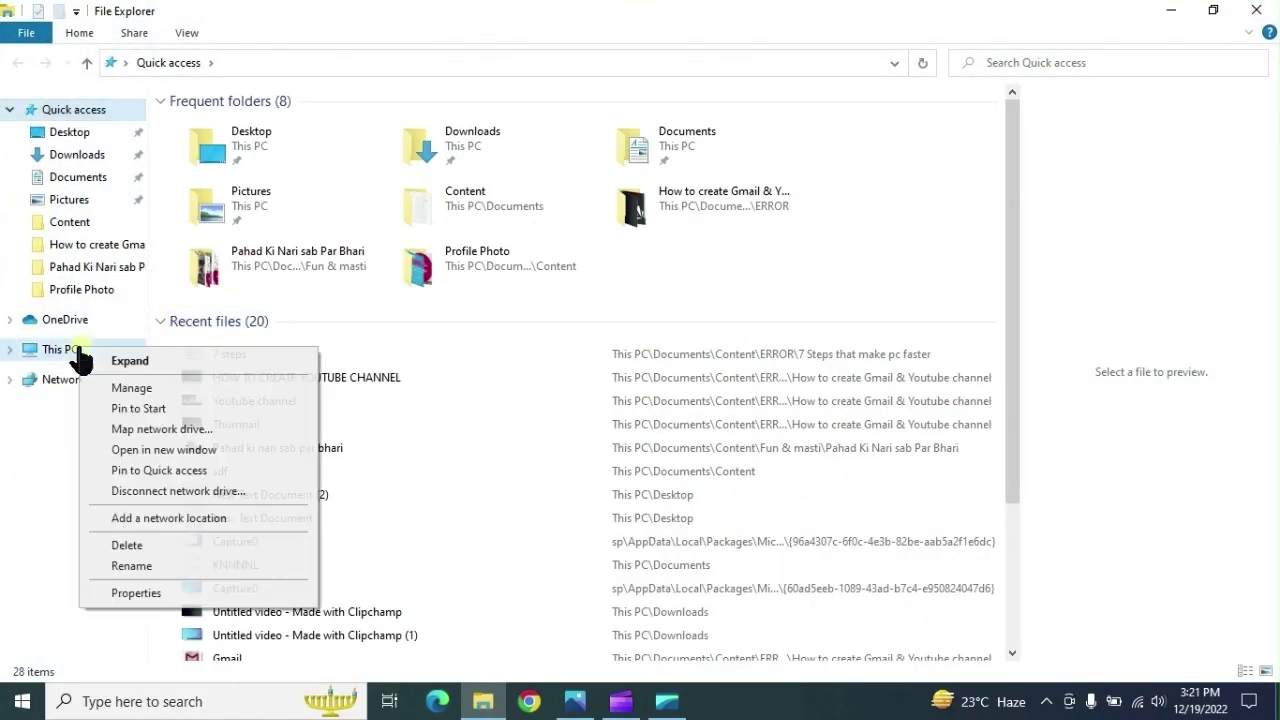
left_click(136, 594)
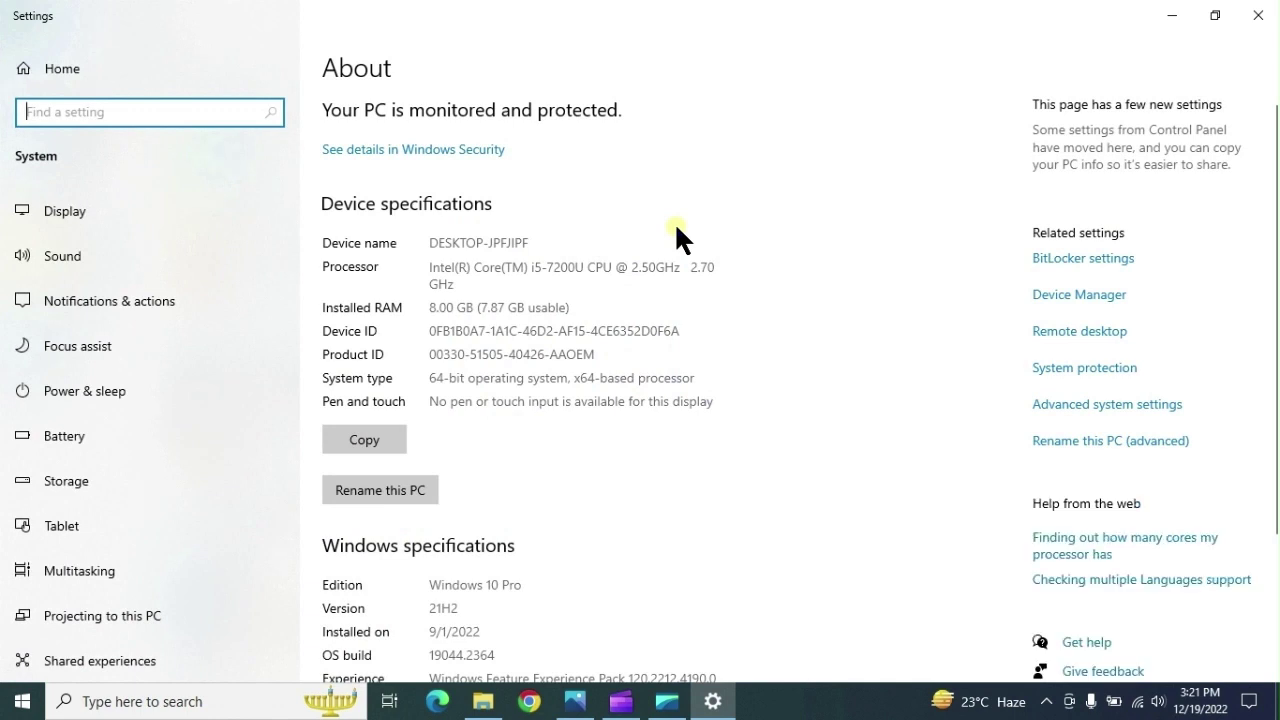
left_click(1094, 408)
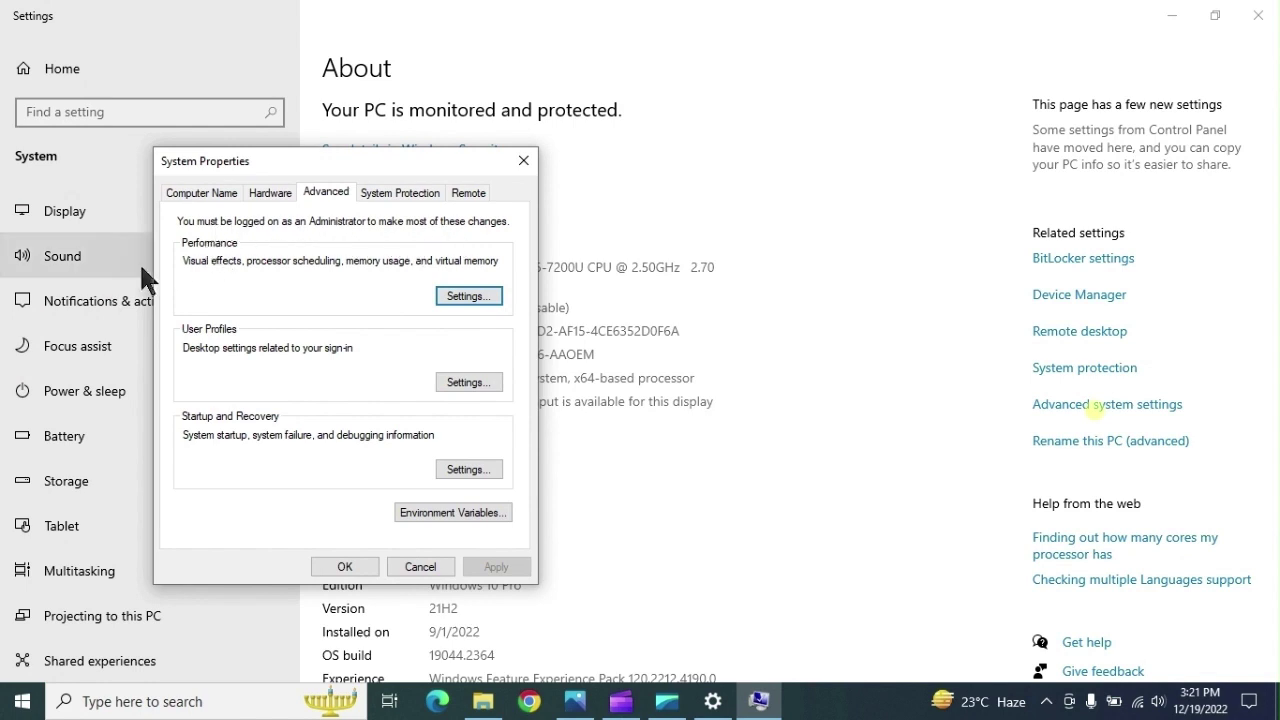
- Set visual effects to Adjust for best performance, apply, and close System Properties
left_click(453, 297)
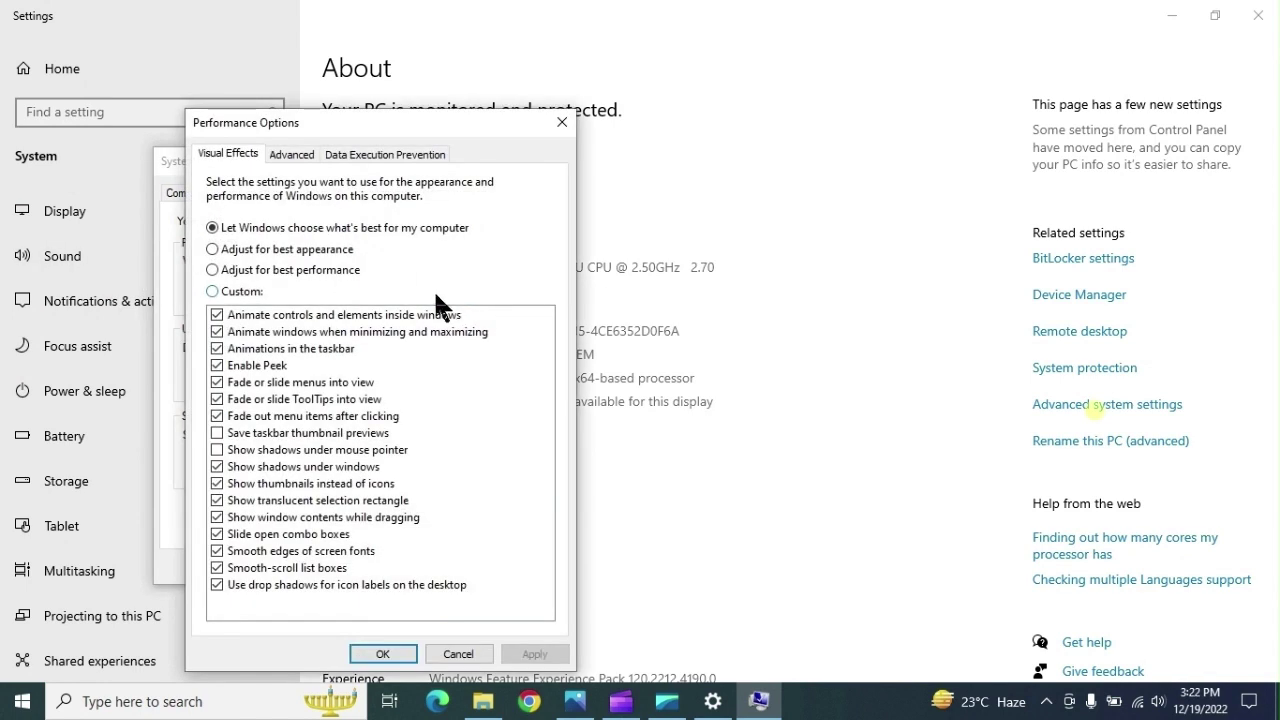
left_click(243, 292)
left_click(244, 271)
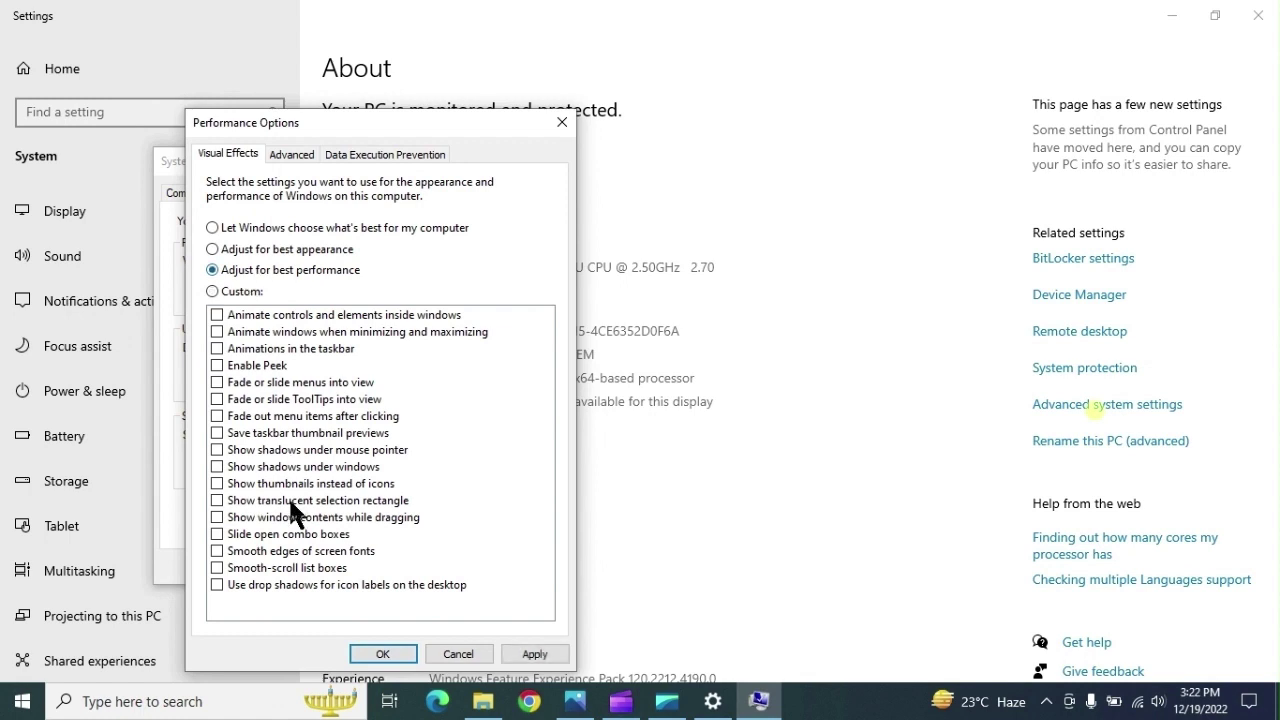
left_click(533, 653)
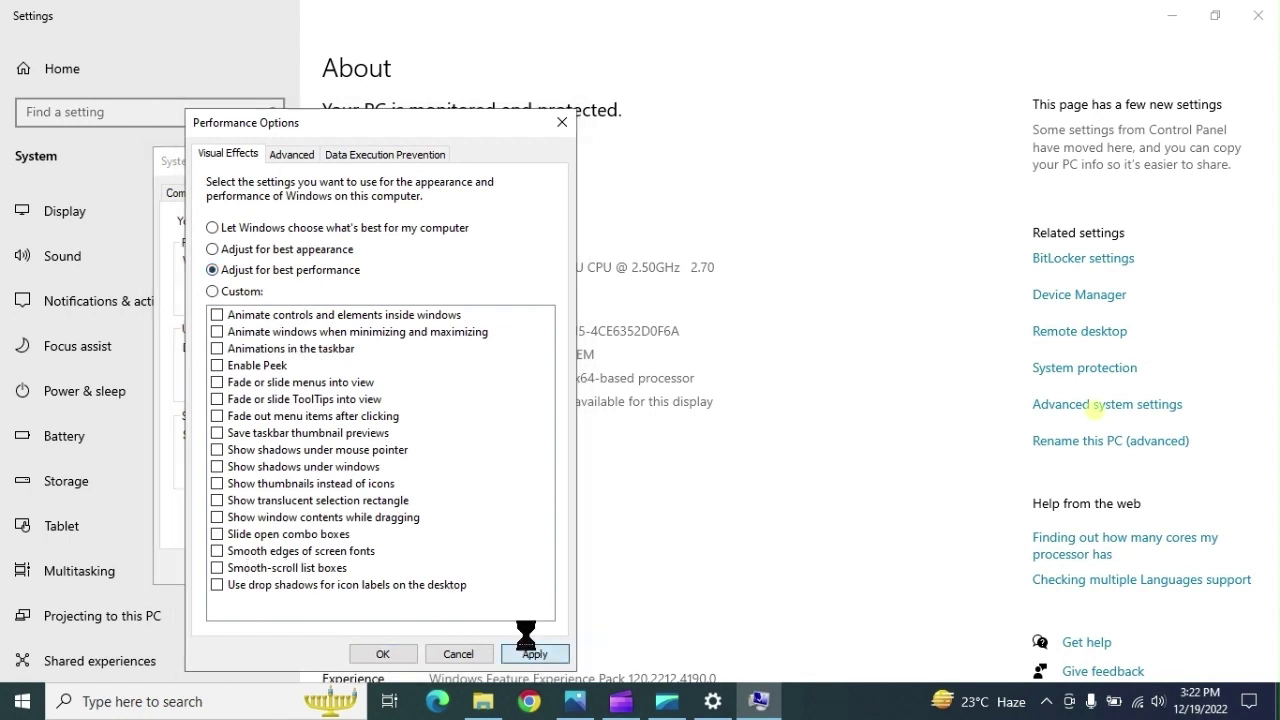
left_click(386, 650)
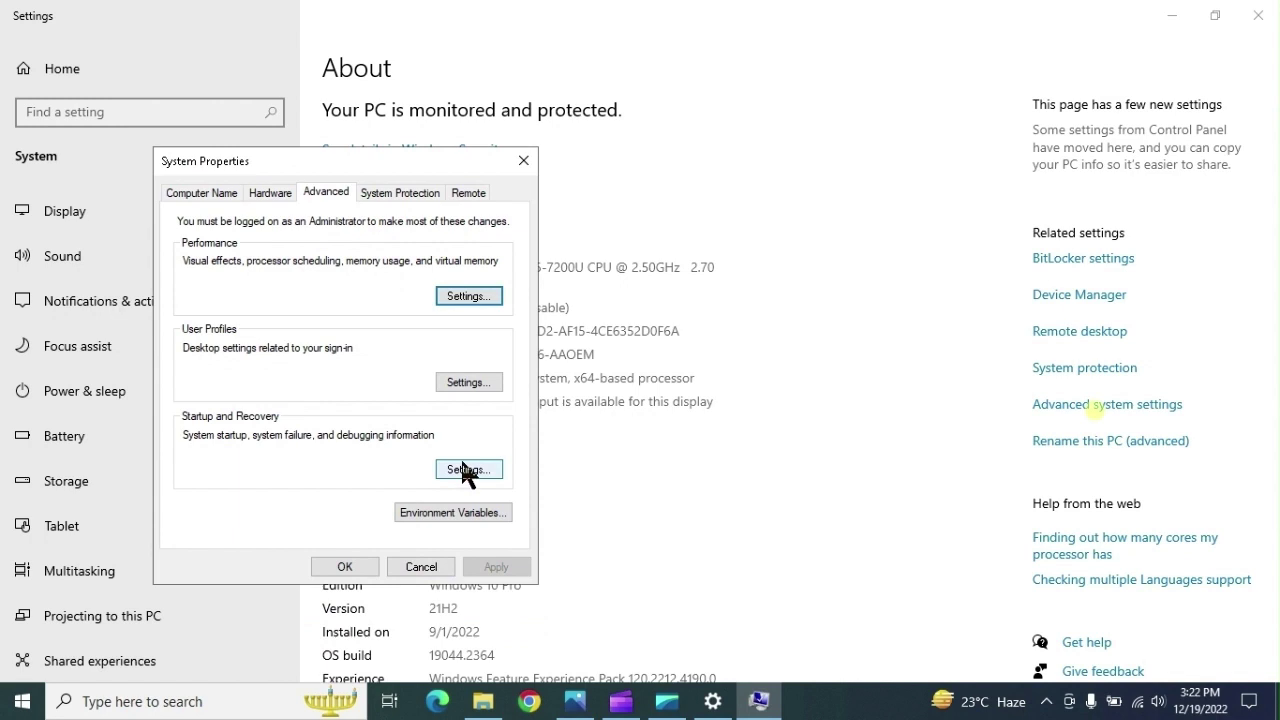
left_click(346, 566)
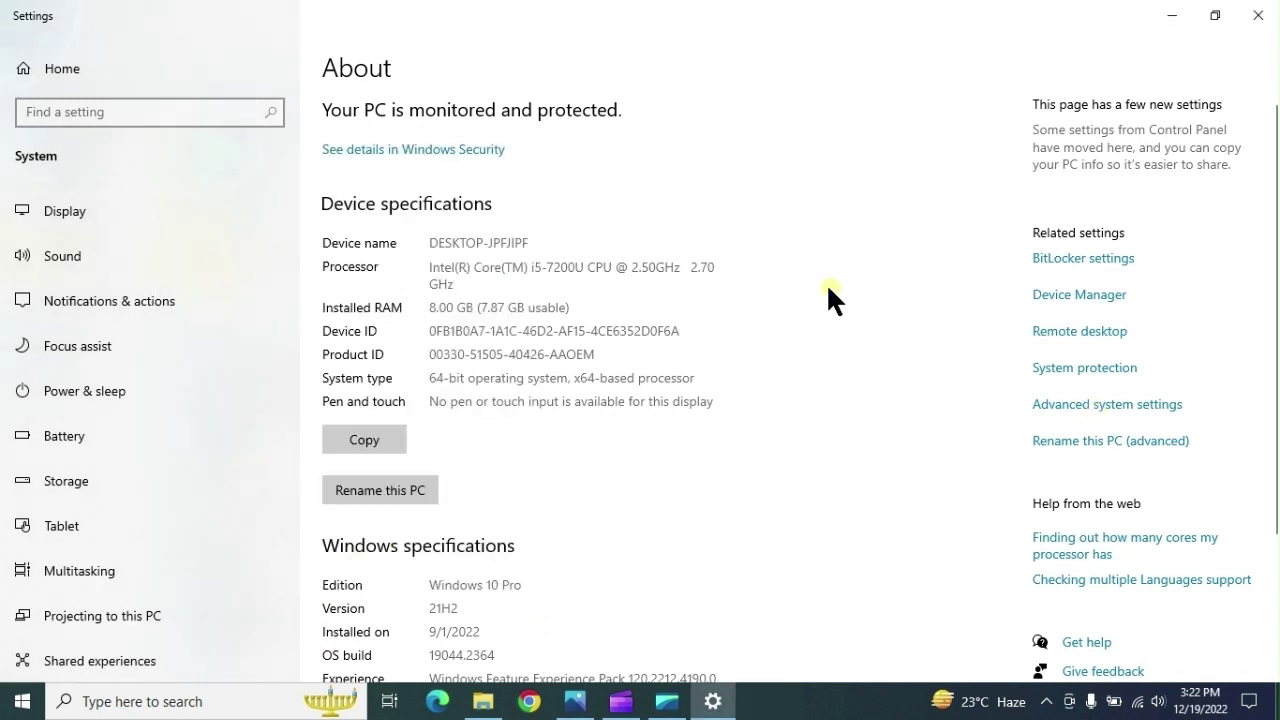
- Close Settings and File Explorer, then refresh the desktop twice
left_click(1262, 30)
left_click(1258, 16)
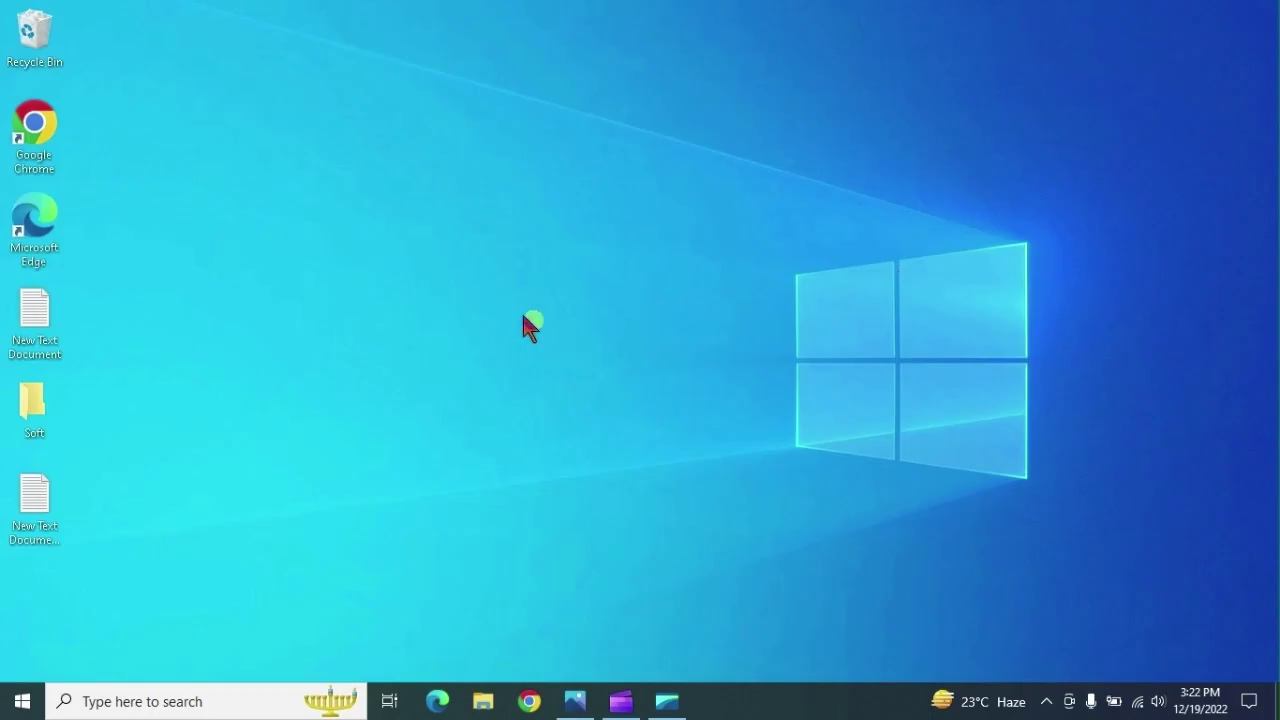
right_click(462, 292)
left_click(515, 356)
right_click(504, 354)
left_click(533, 408)
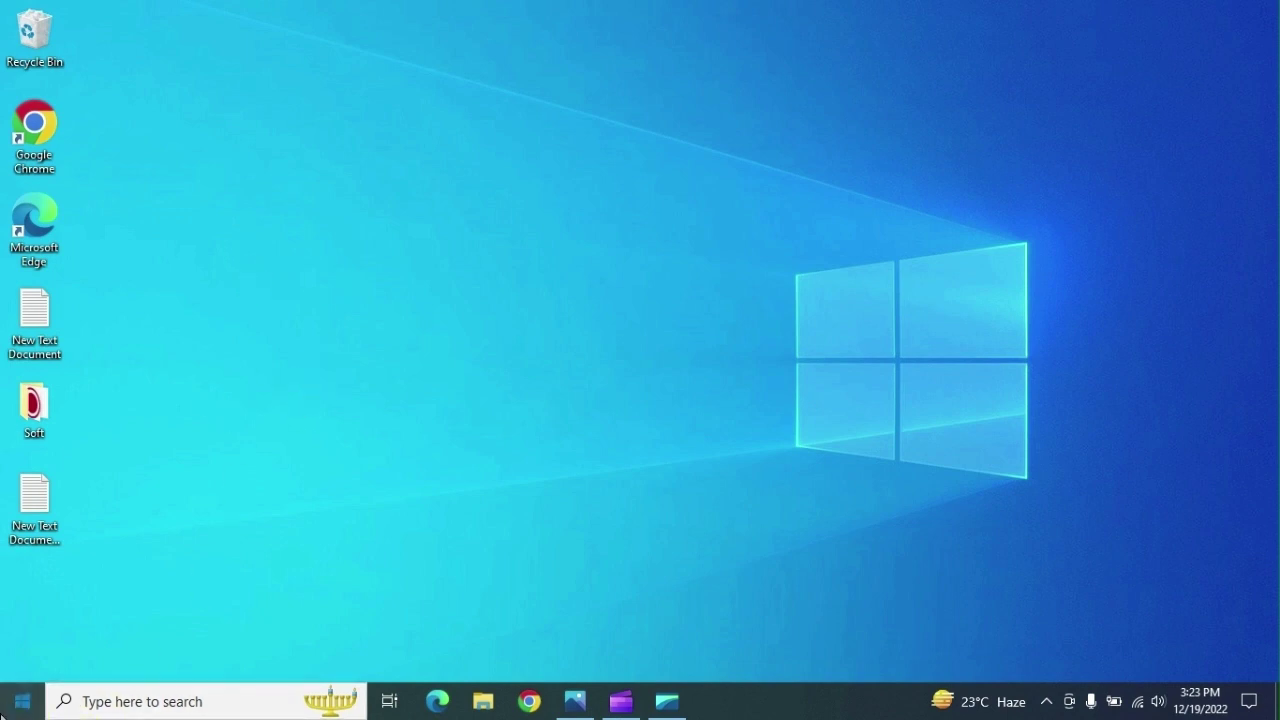
- Run chkdsk in an administrator Command Prompt and close it after no problems are found
left_click(6, 706)
type("cmd")
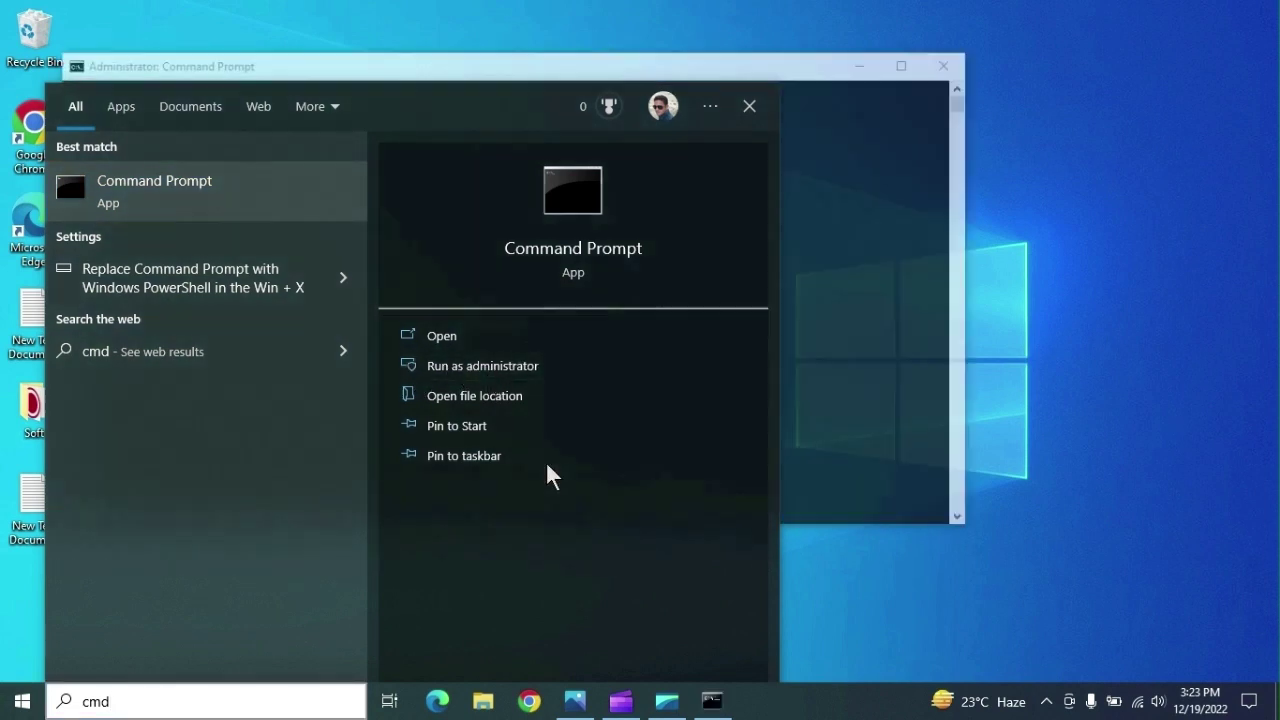
left_click(805, 343)
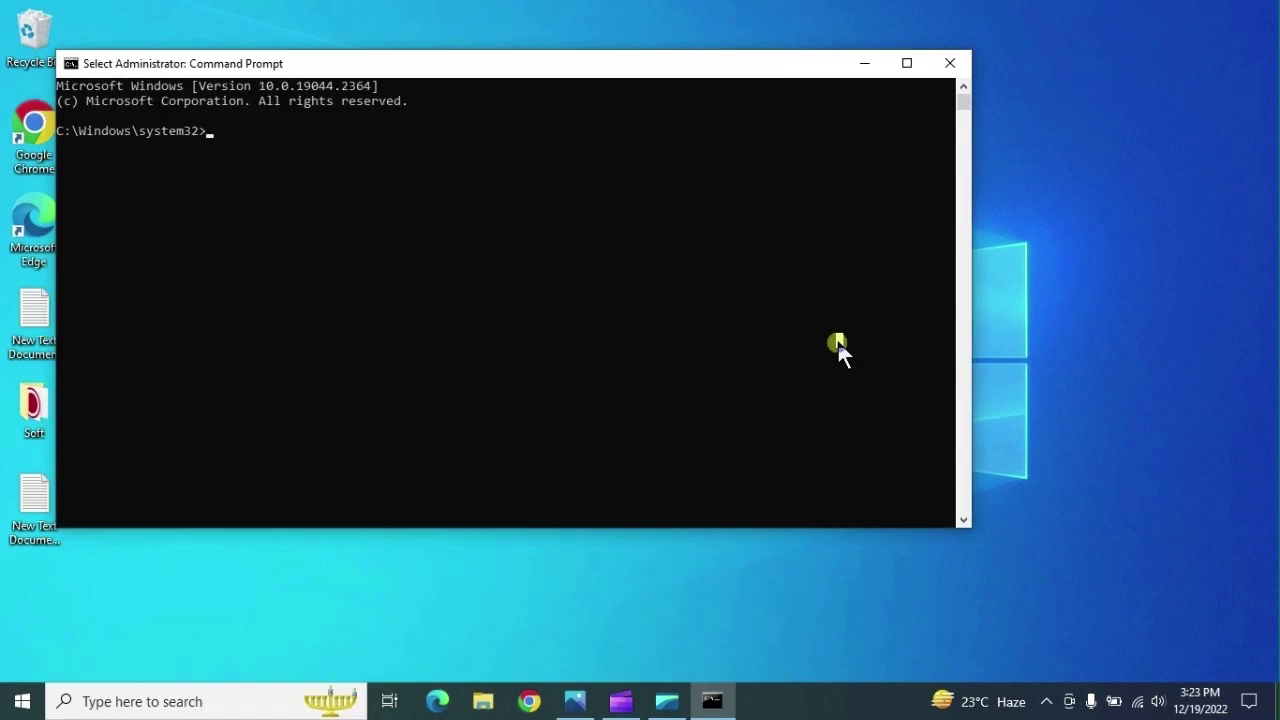
type("chkdsk")
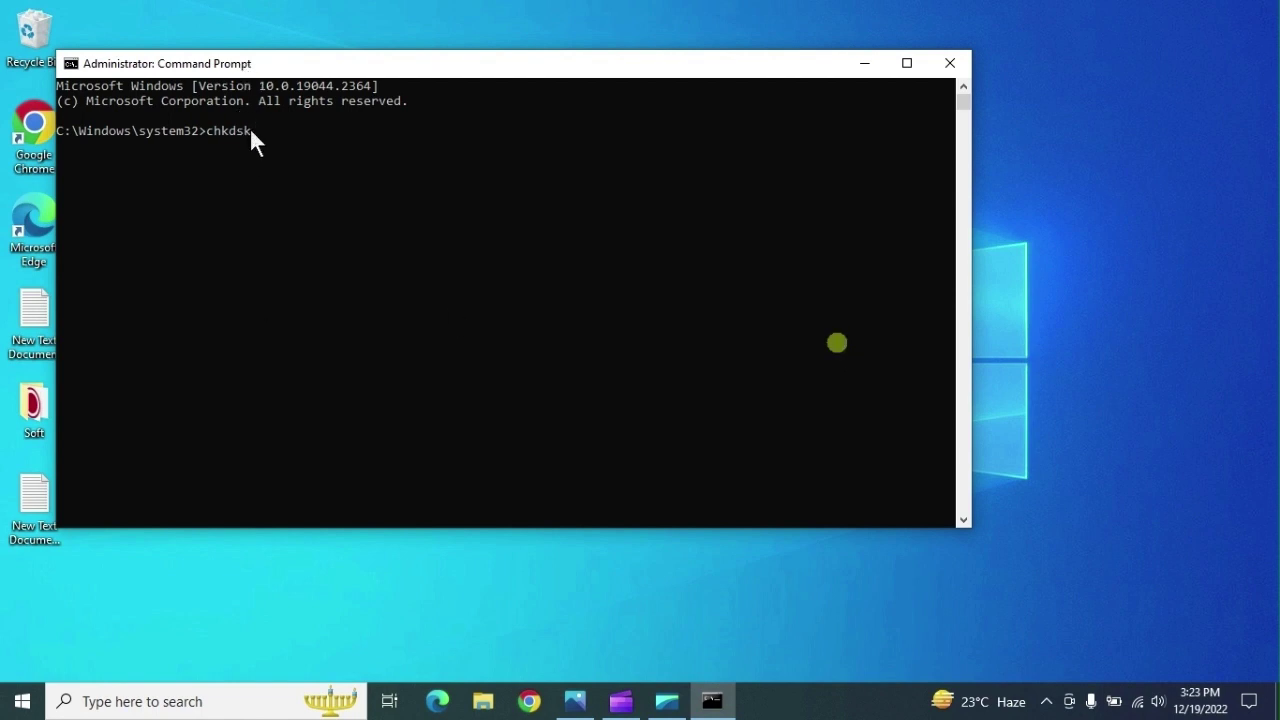
left_click_drag(251, 129, 221, 134)
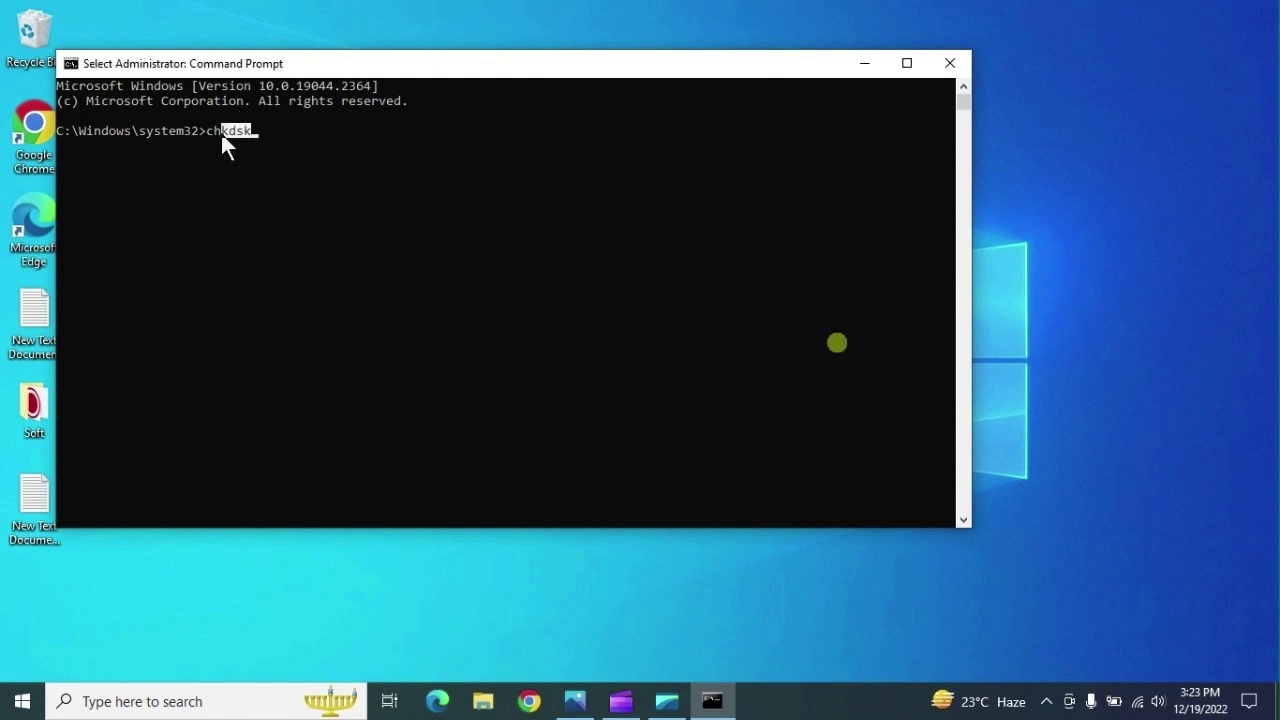
left_click(327, 144)
right_click(328, 147)
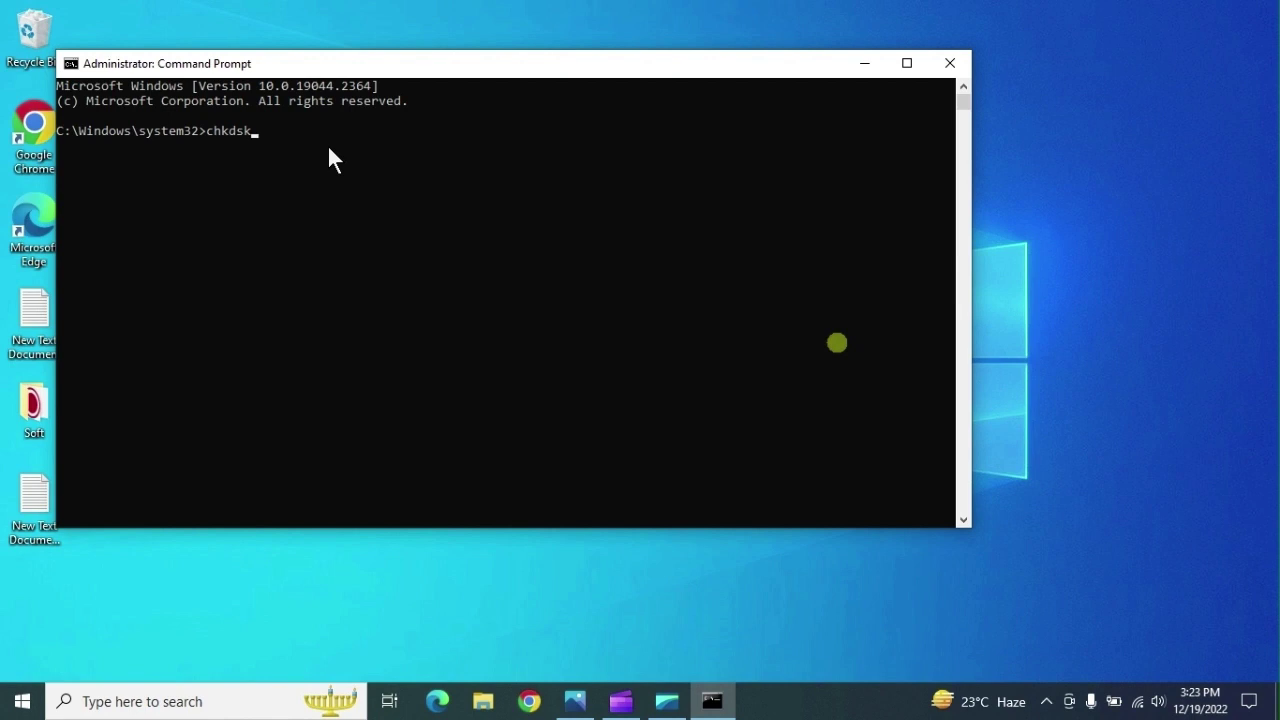
key("Return")
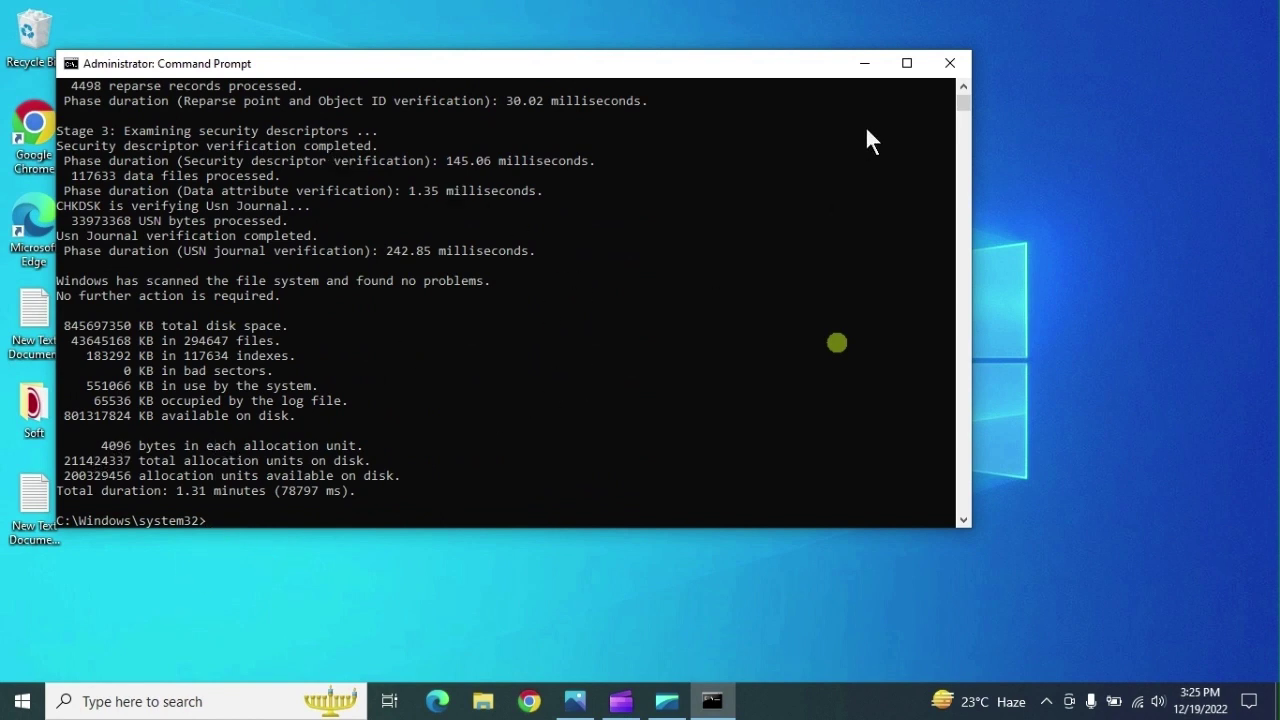
left_click(941, 66)
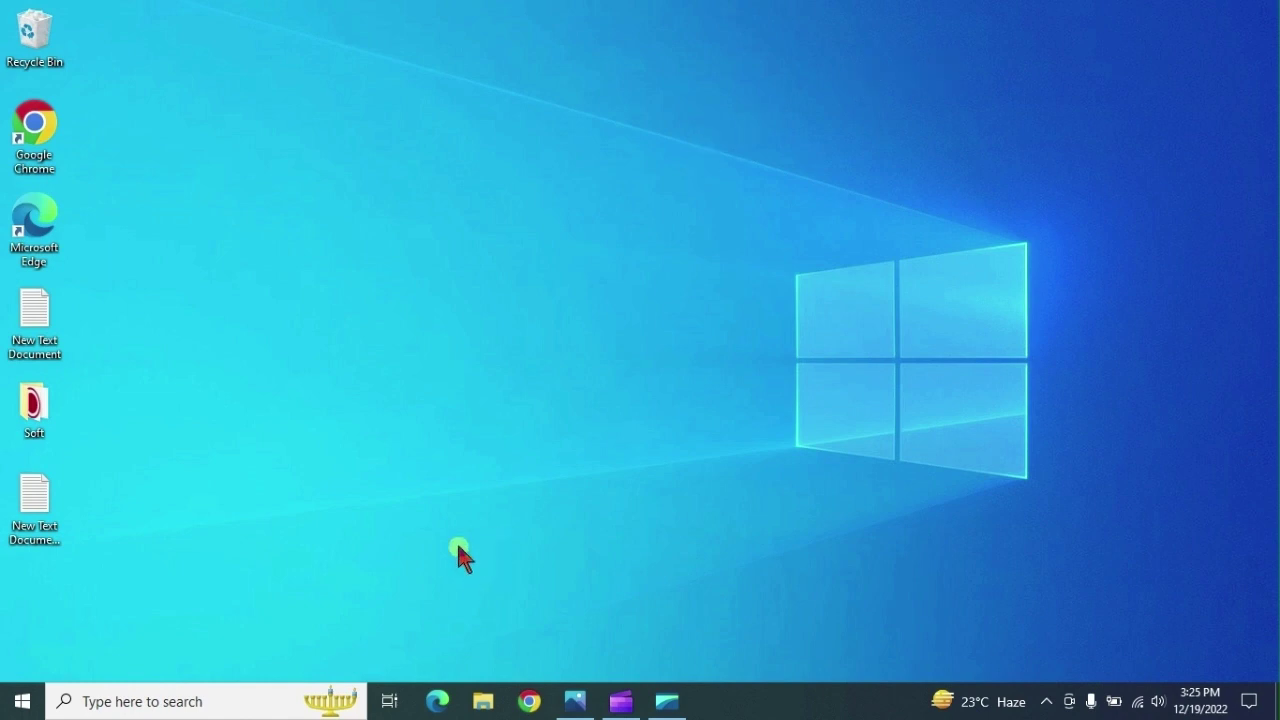
- Launch Chrome and open Clear browsing data from the History page
left_click(529, 701)
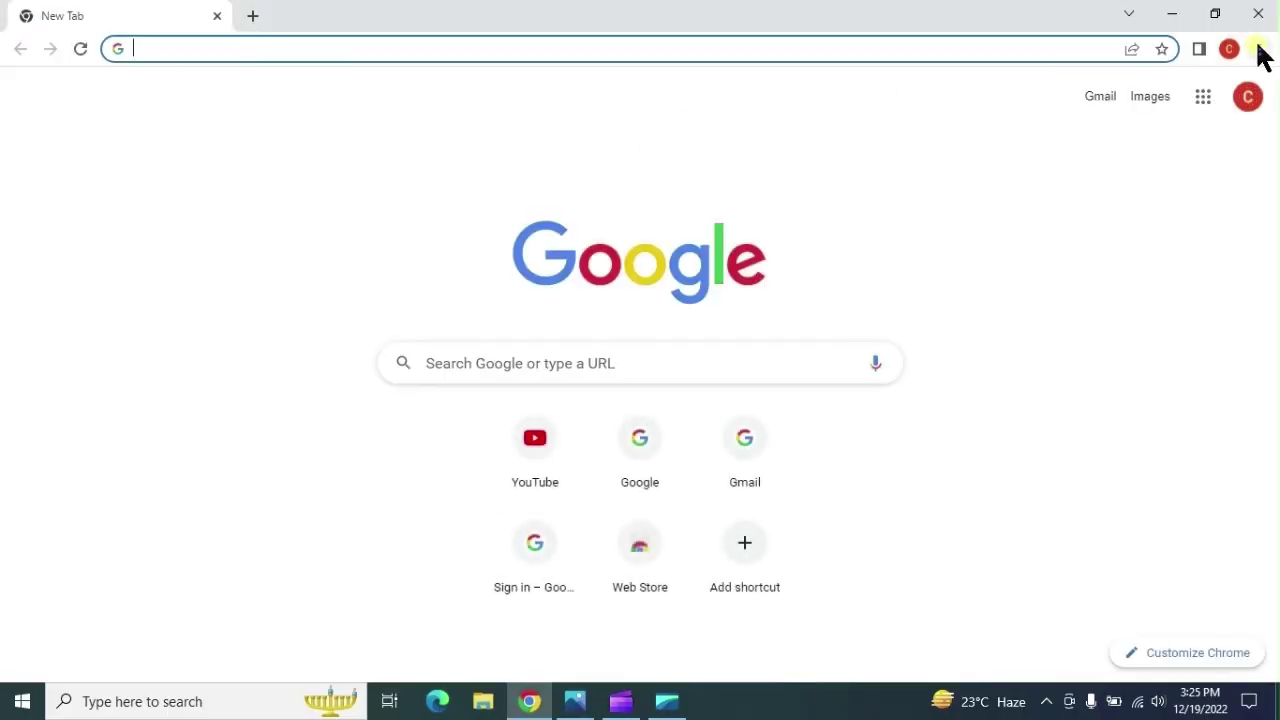
left_click(1259, 50)
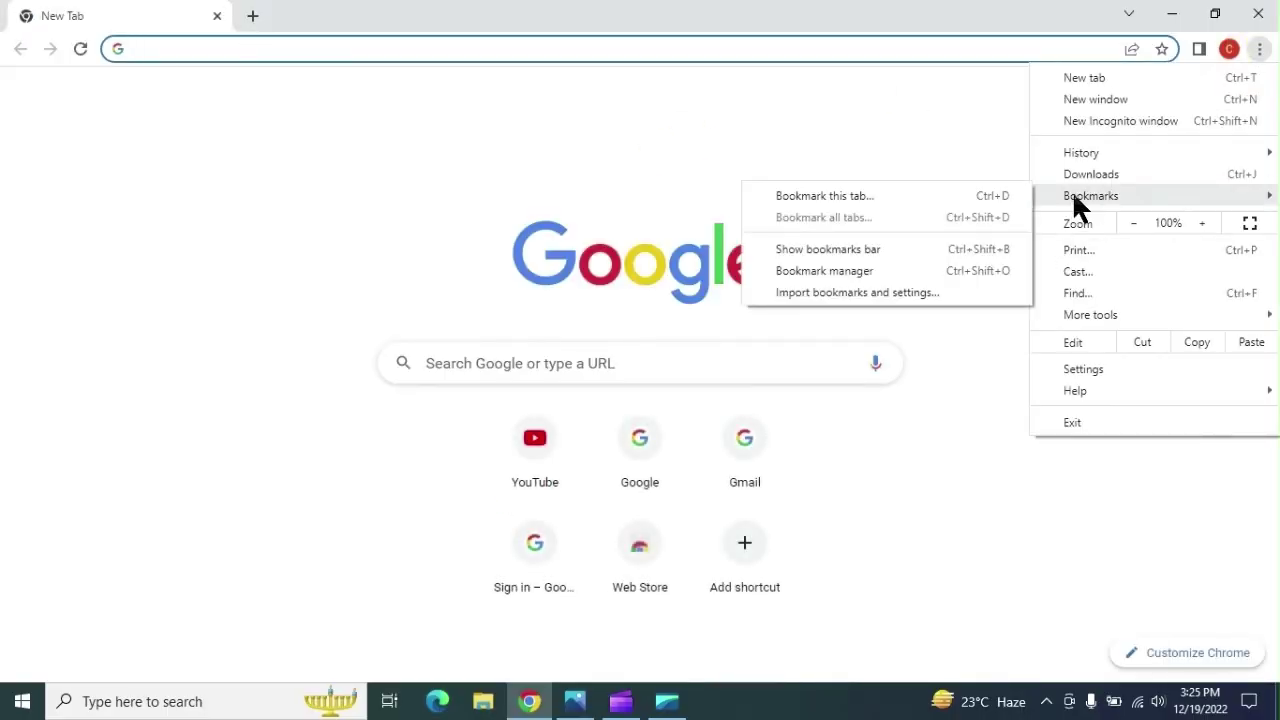
mouse_move(1085, 160)
left_click(574, 150)
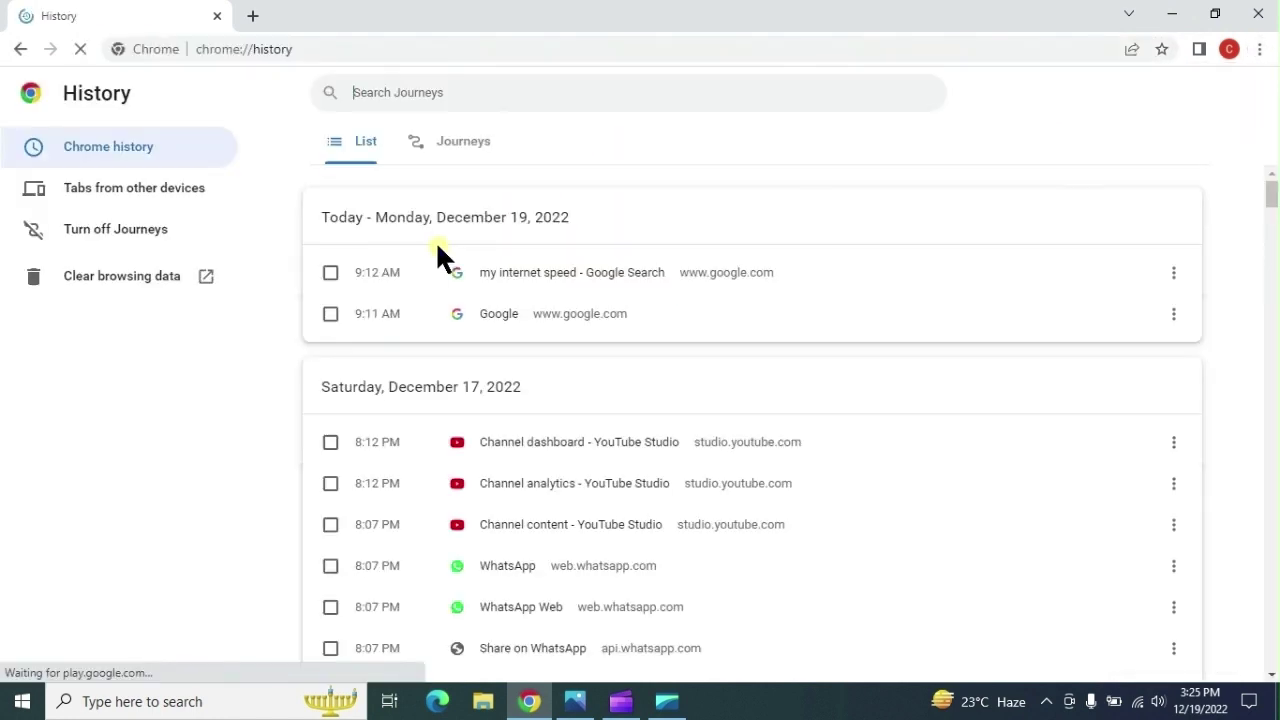
left_click(106, 278)
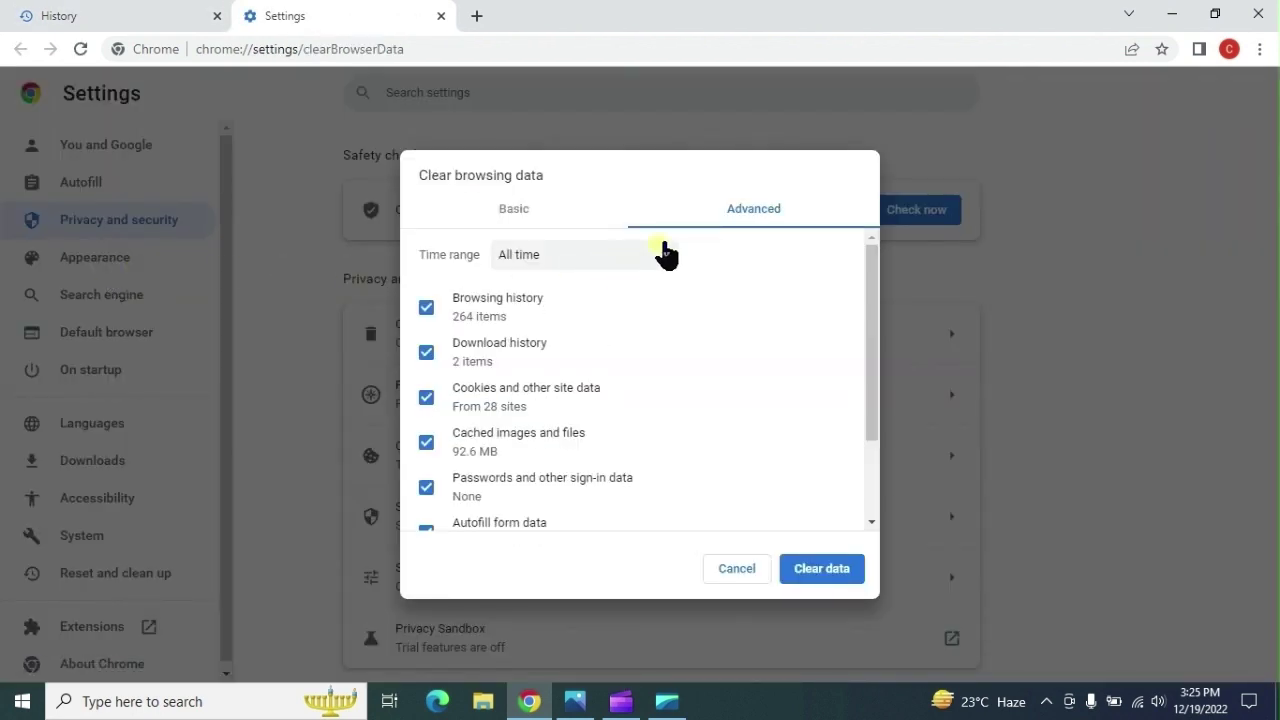
- Clear all-time browsing data in Advanced with Passwords unchecked, then close Chrome
left_click(518, 228)
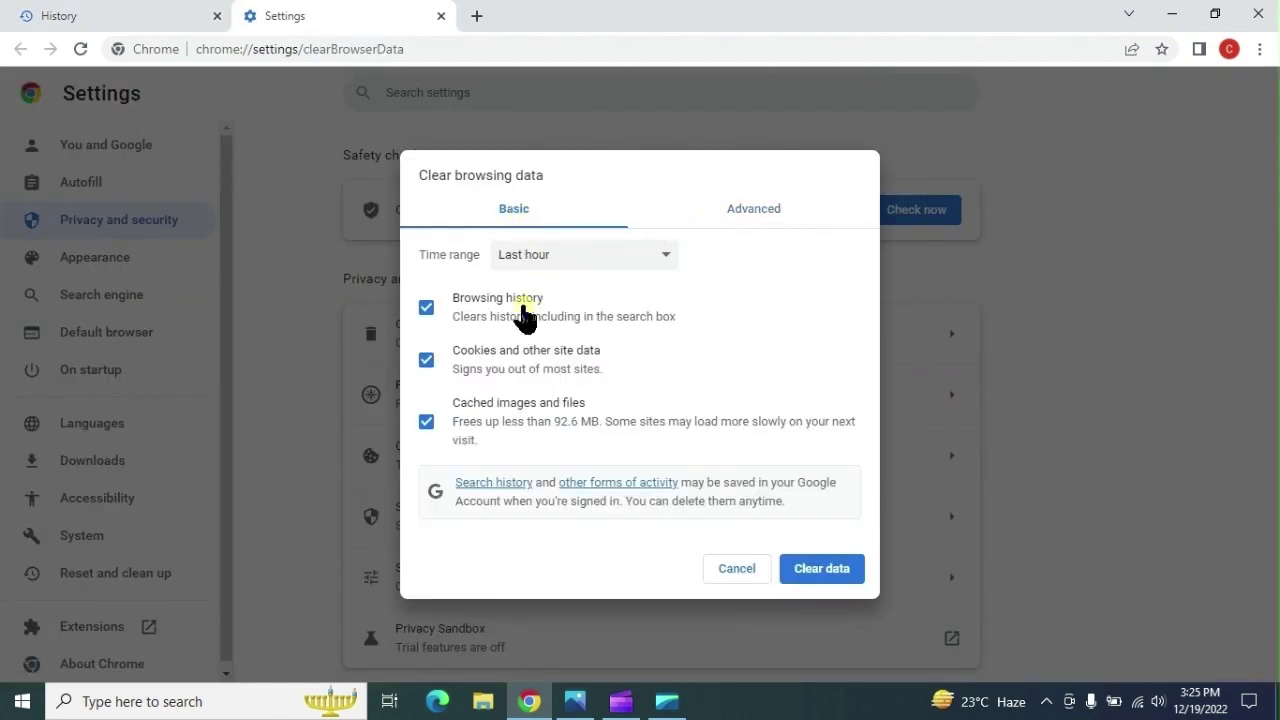
left_click(641, 257)
left_click(546, 340)
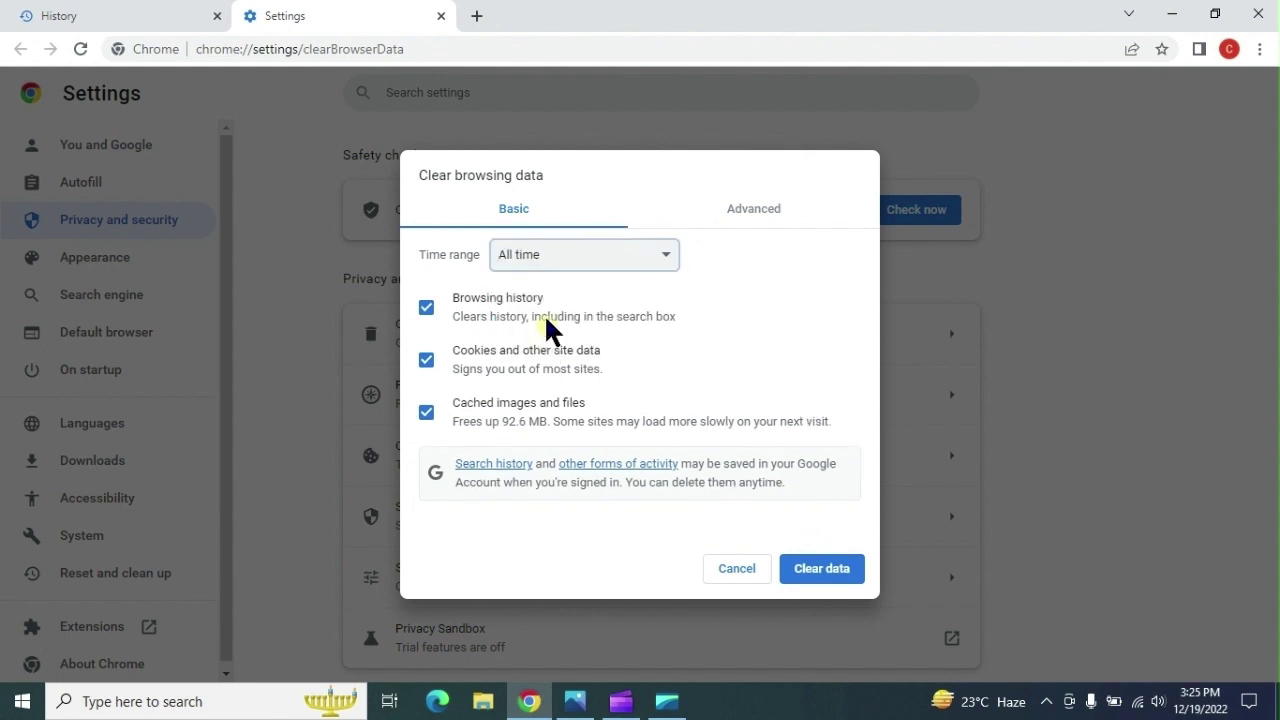
left_click(743, 212)
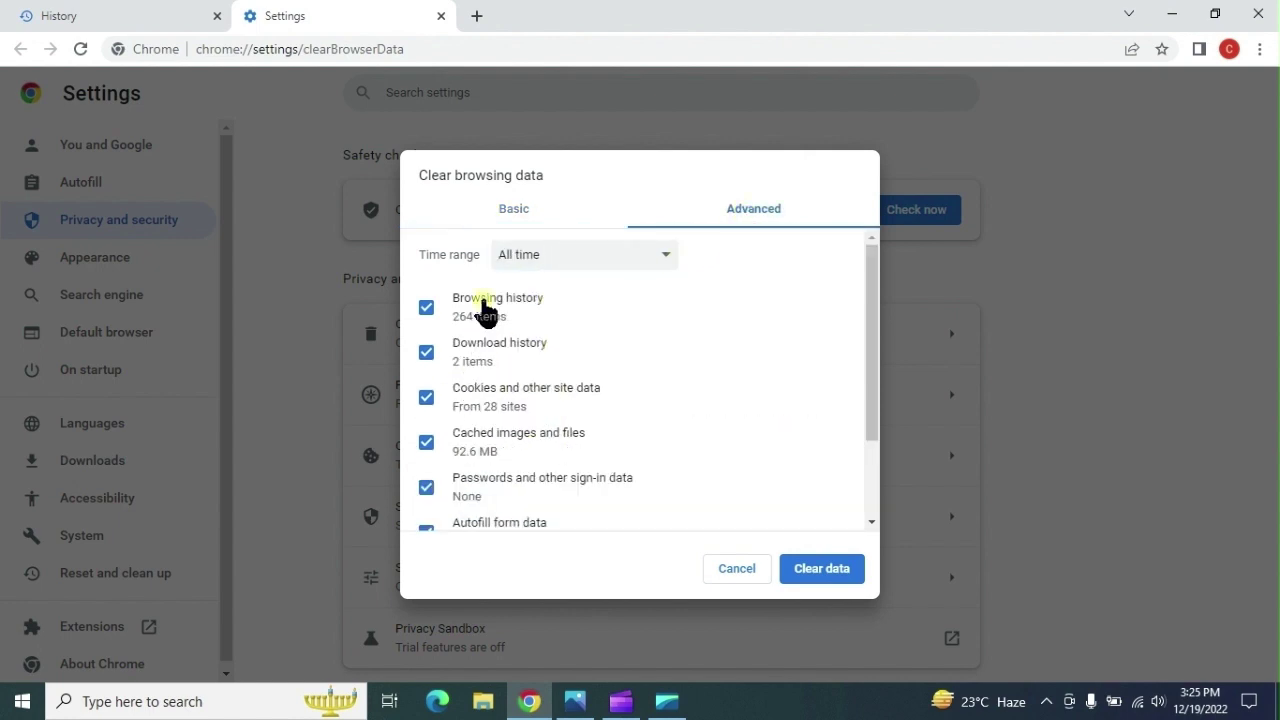
scroll(474, 372, "down", 1)
scroll(466, 362, "down", 1)
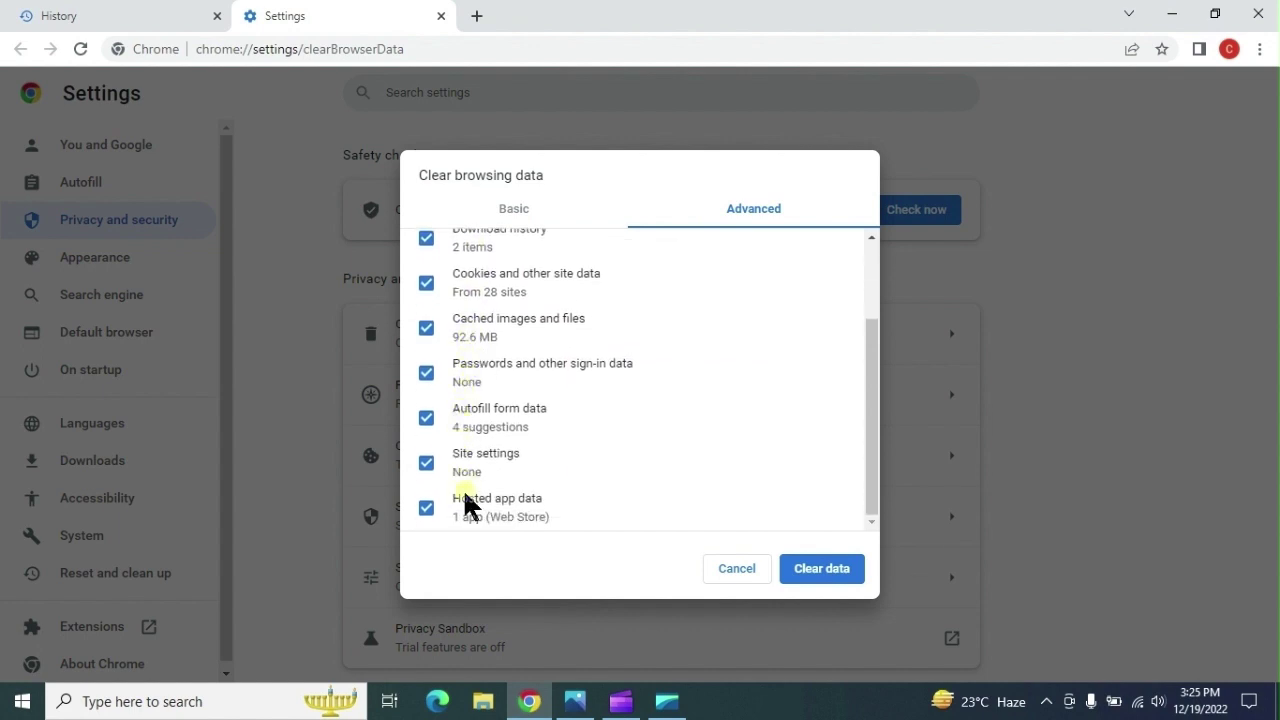
scroll(478, 436, "up", 2)
left_click(427, 468)
scroll(474, 394, "up", 1)
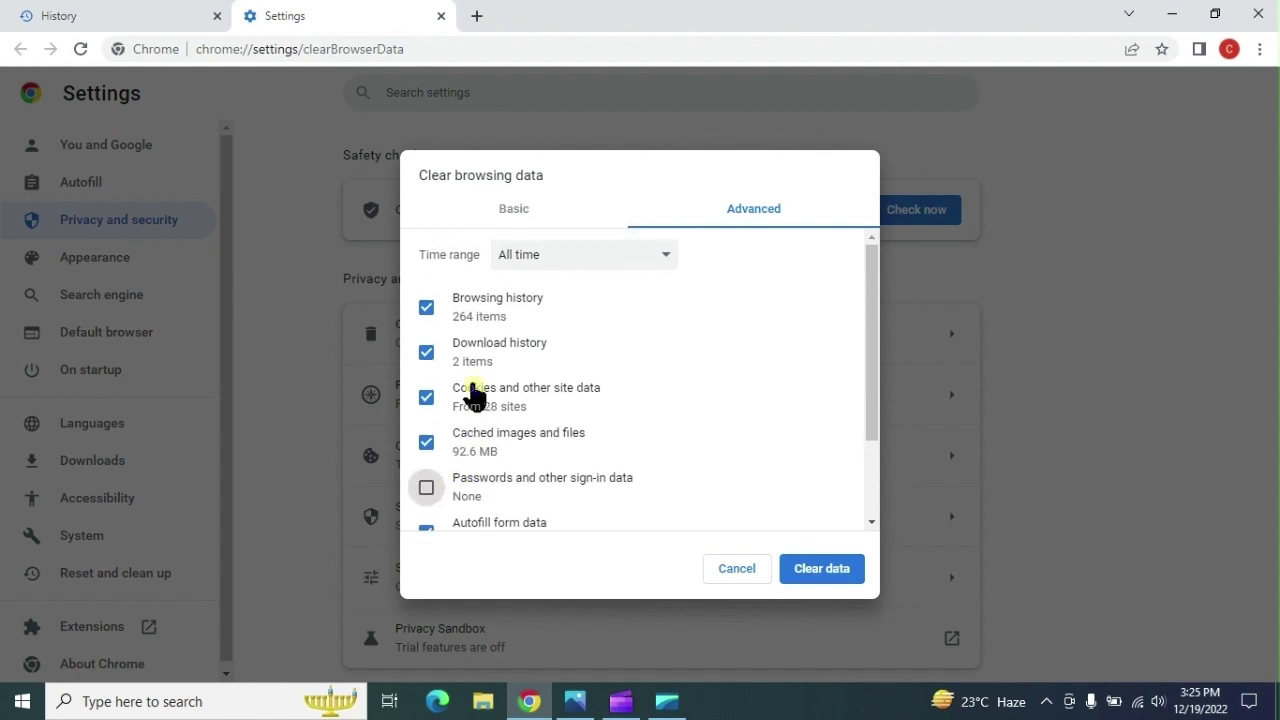
left_click(815, 570)
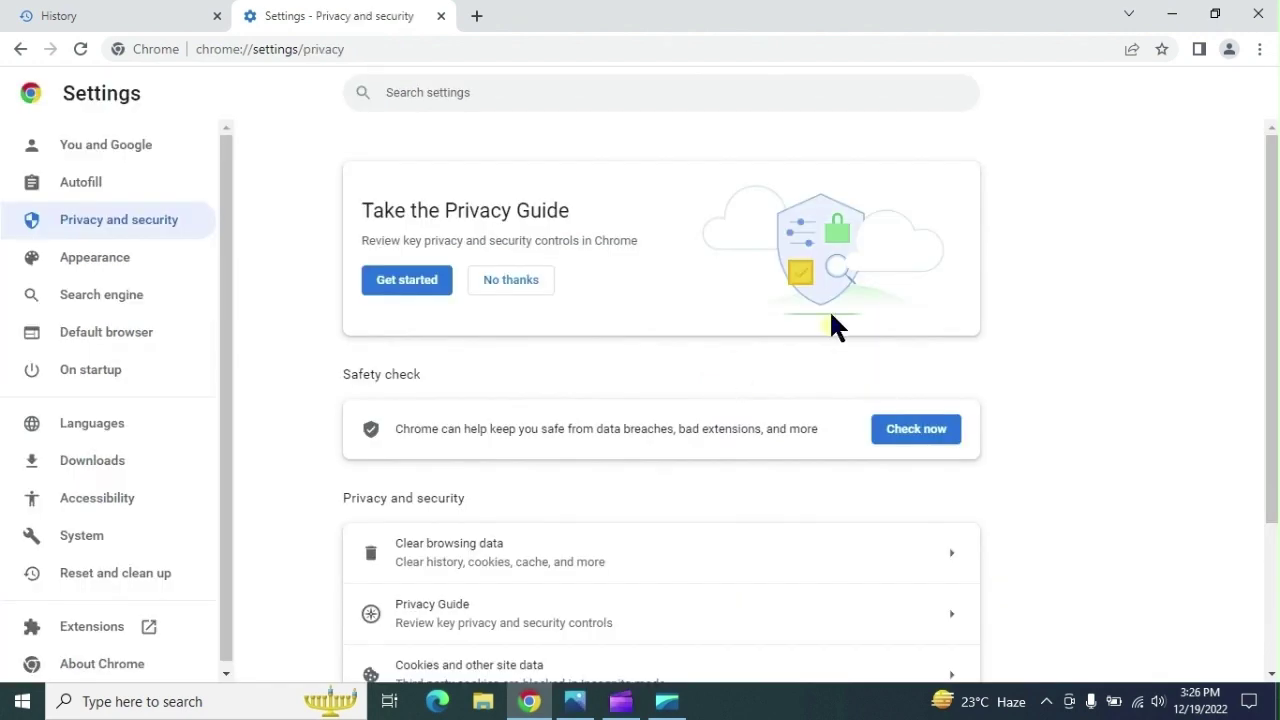
left_click(1258, 14)
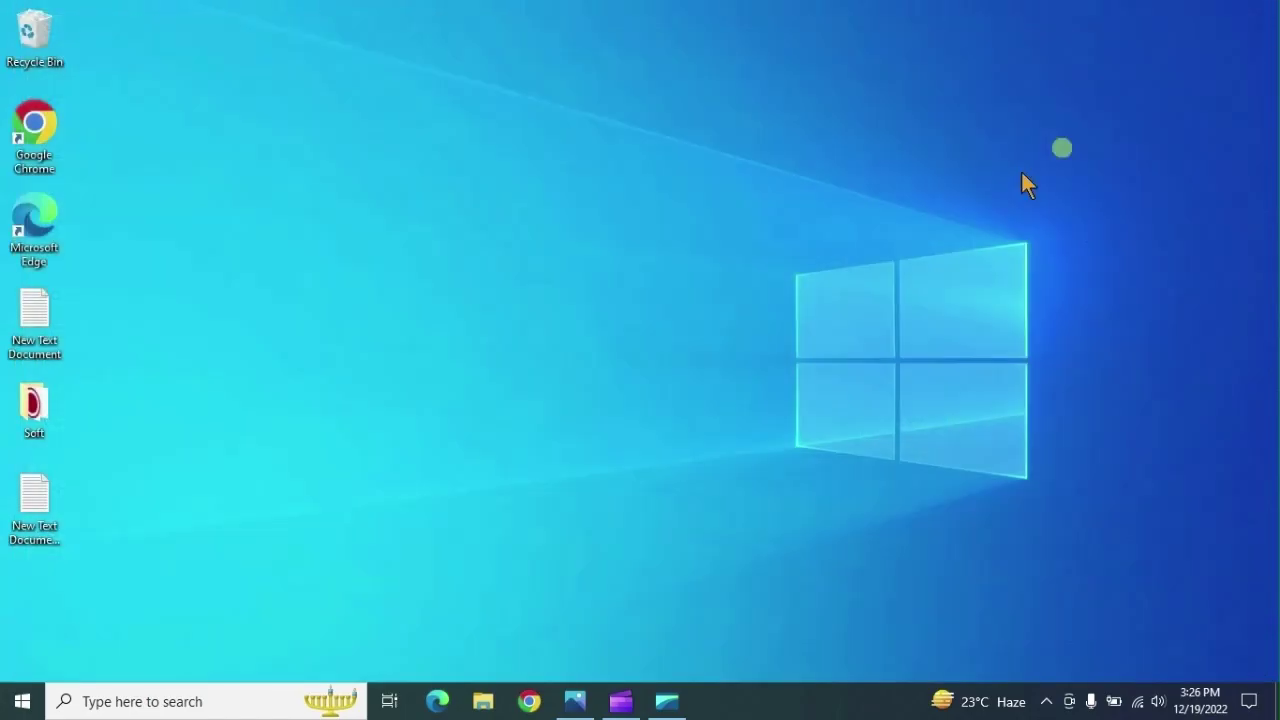
- Launch Edge, dismiss its banner, and open the History panel's more-actions menu
left_click(45, 216)
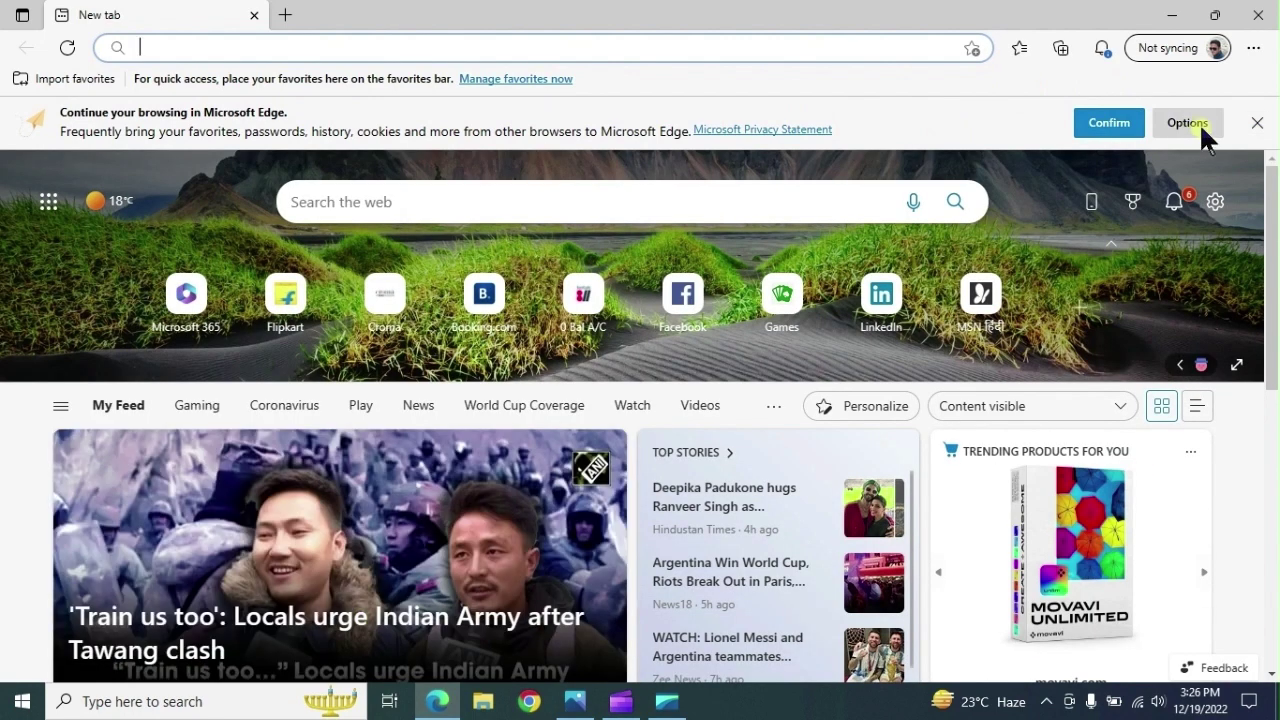
left_click(1258, 124)
left_click(1255, 48)
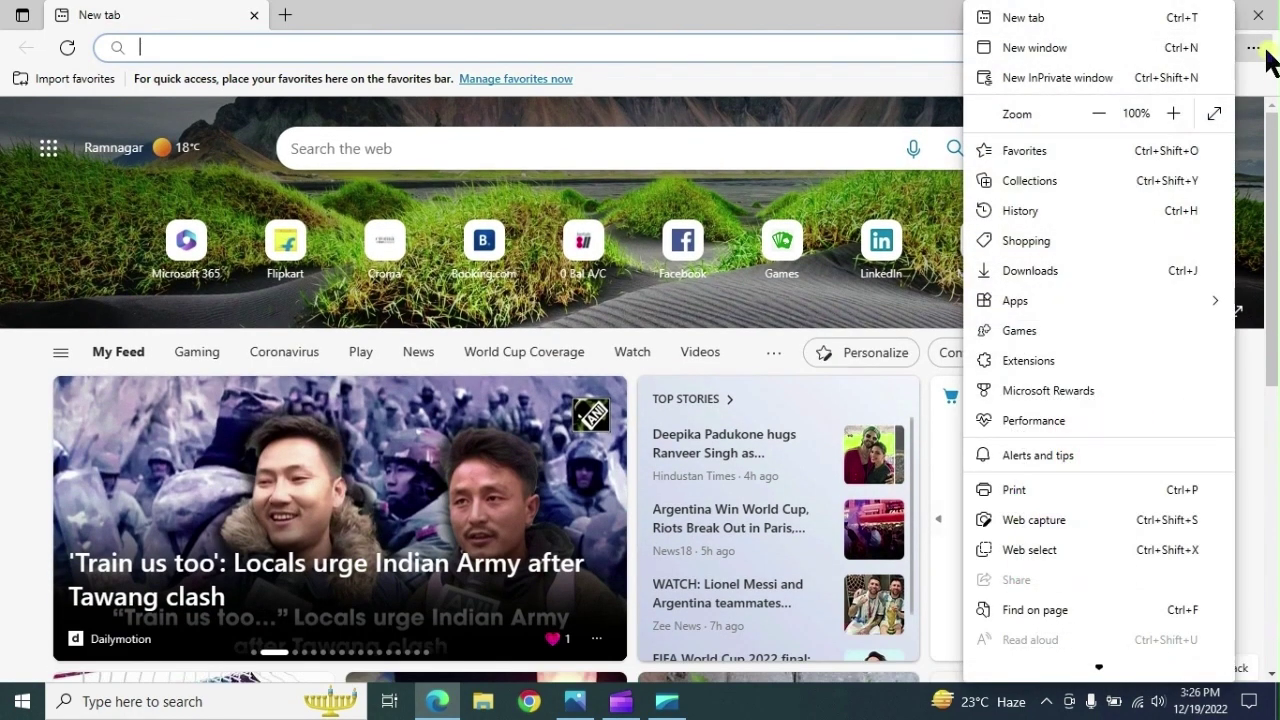
left_click(1034, 210)
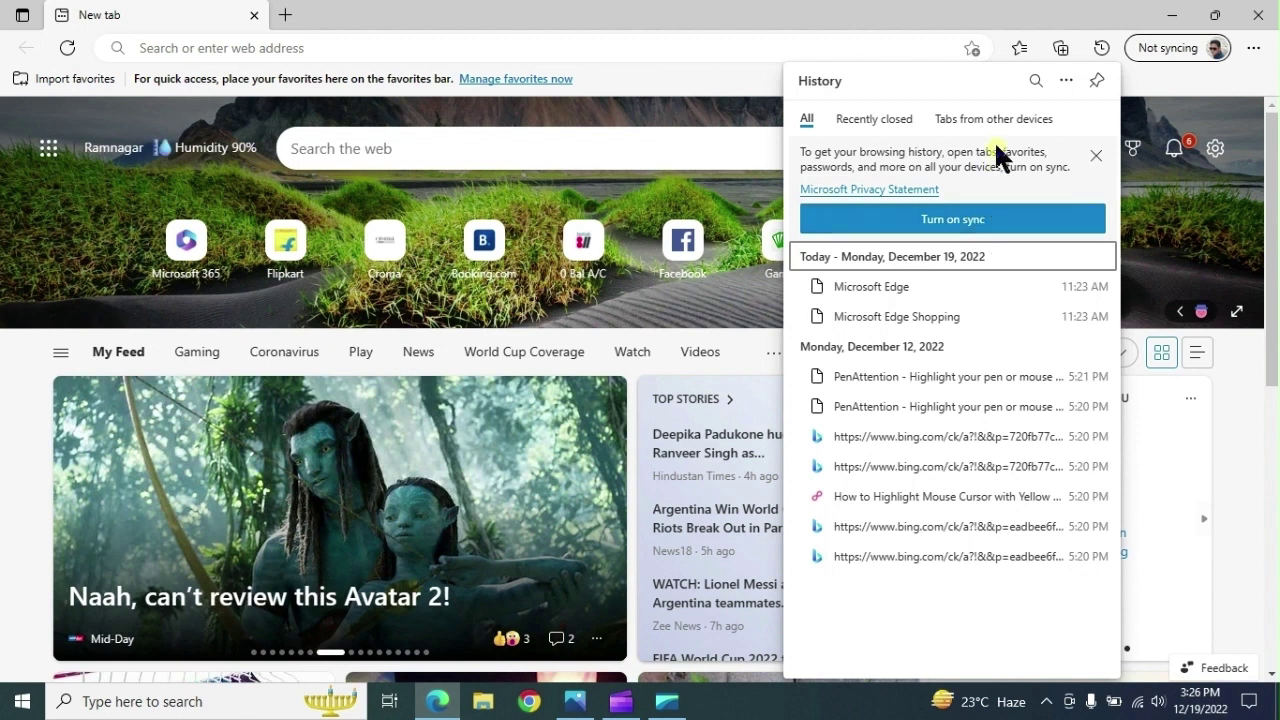
left_click(1066, 82)
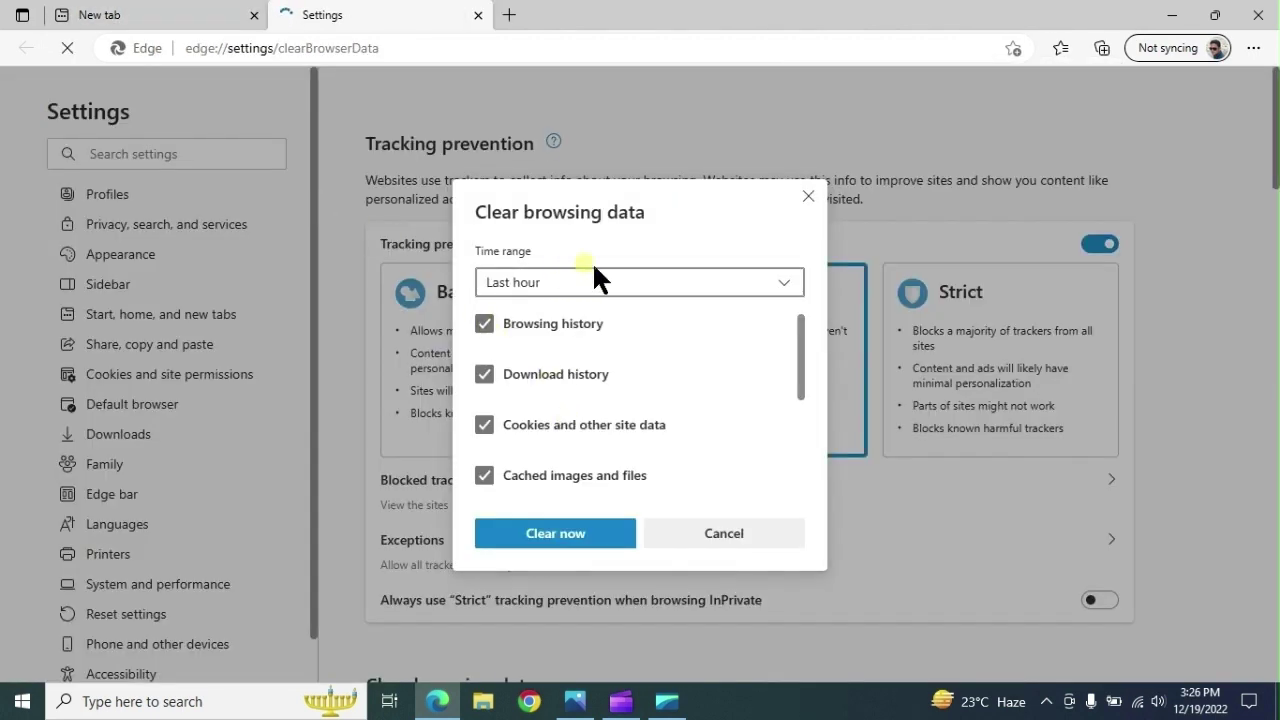
- Clear the last hour's browsing data including cookies, then close Edge
left_click(664, 285)
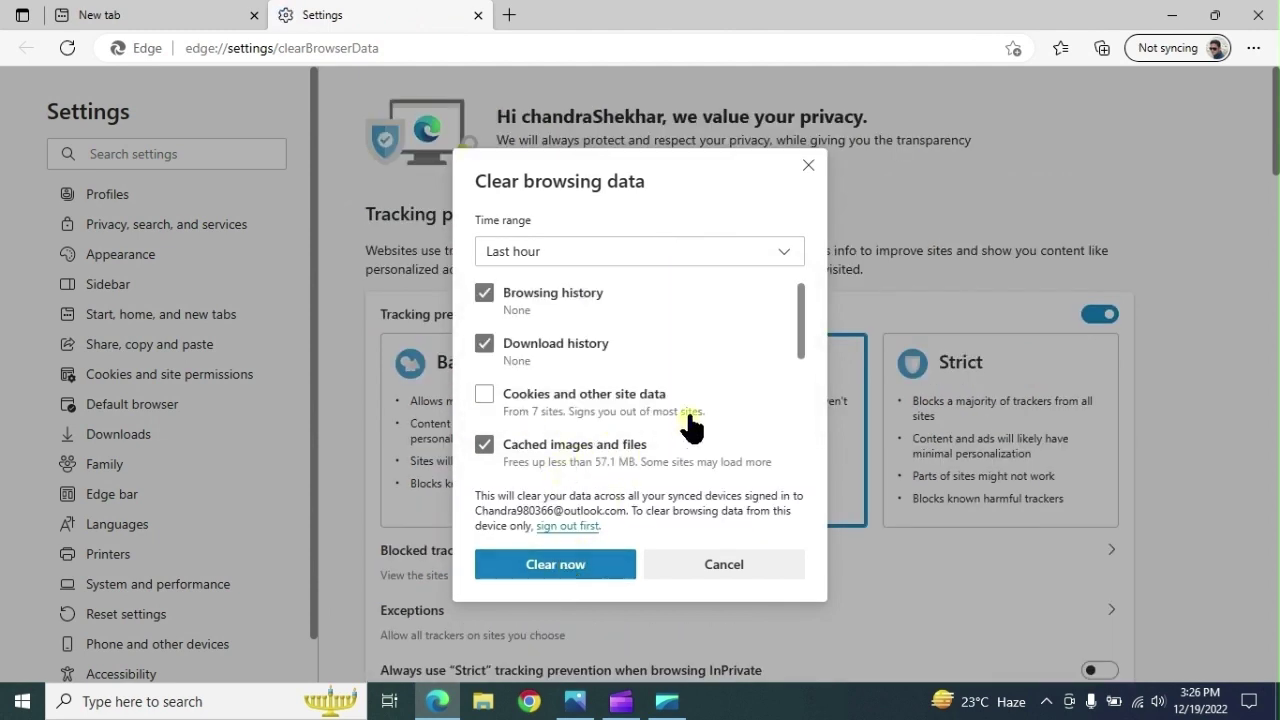
left_click(582, 405)
scroll(800, 410, "down", 3)
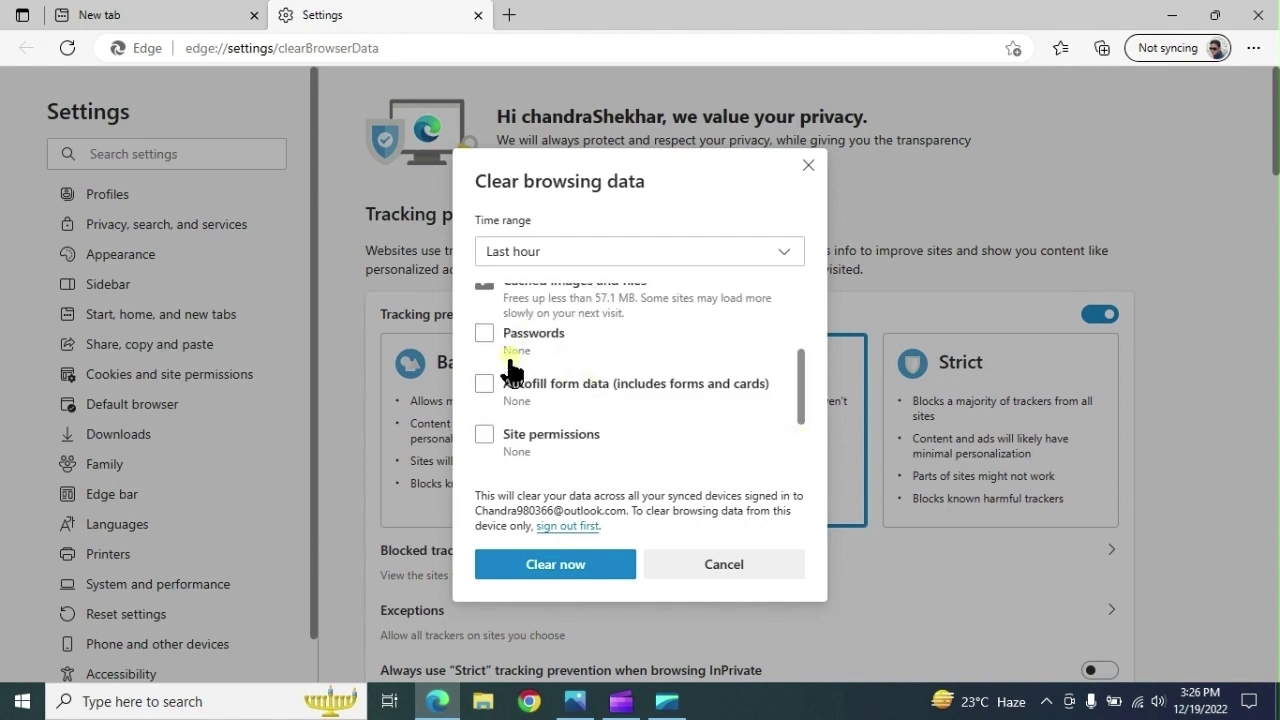
left_click(562, 564)
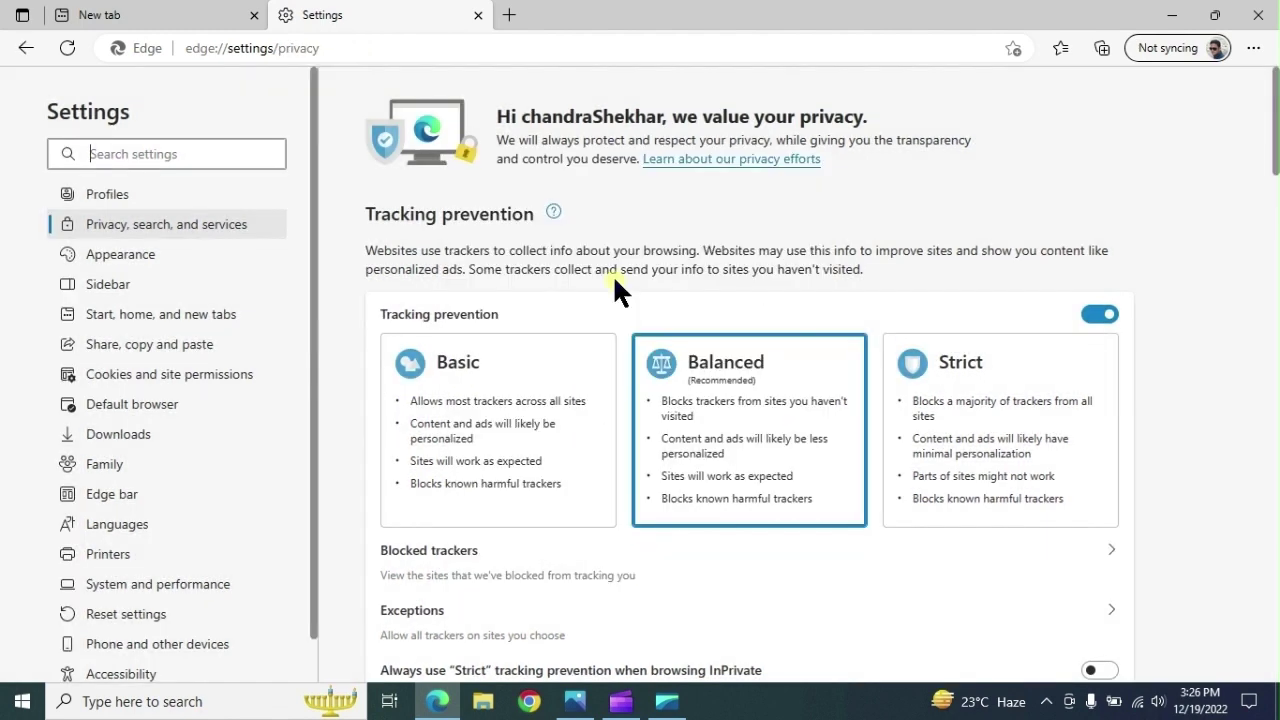
left_click(1258, 15)
- Refresh the desktop and open Local Disk (C:) Properties from This PC
right_click(451, 286)
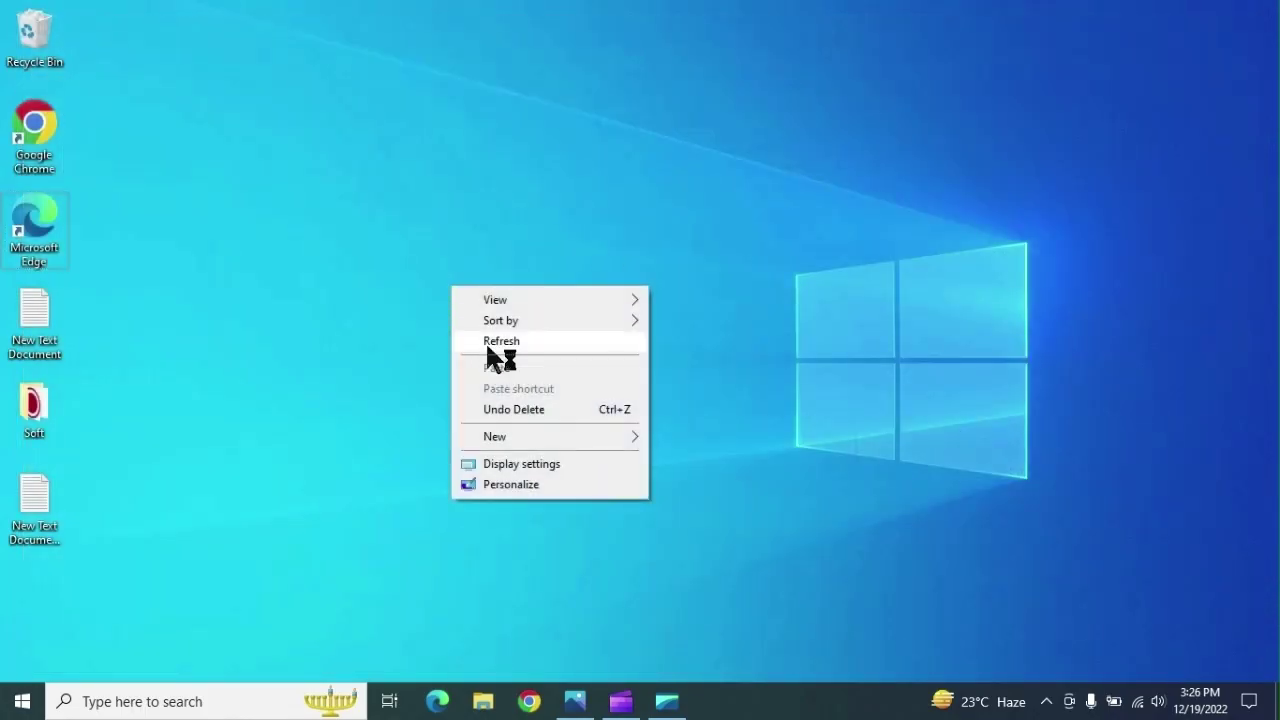
left_click(485, 341)
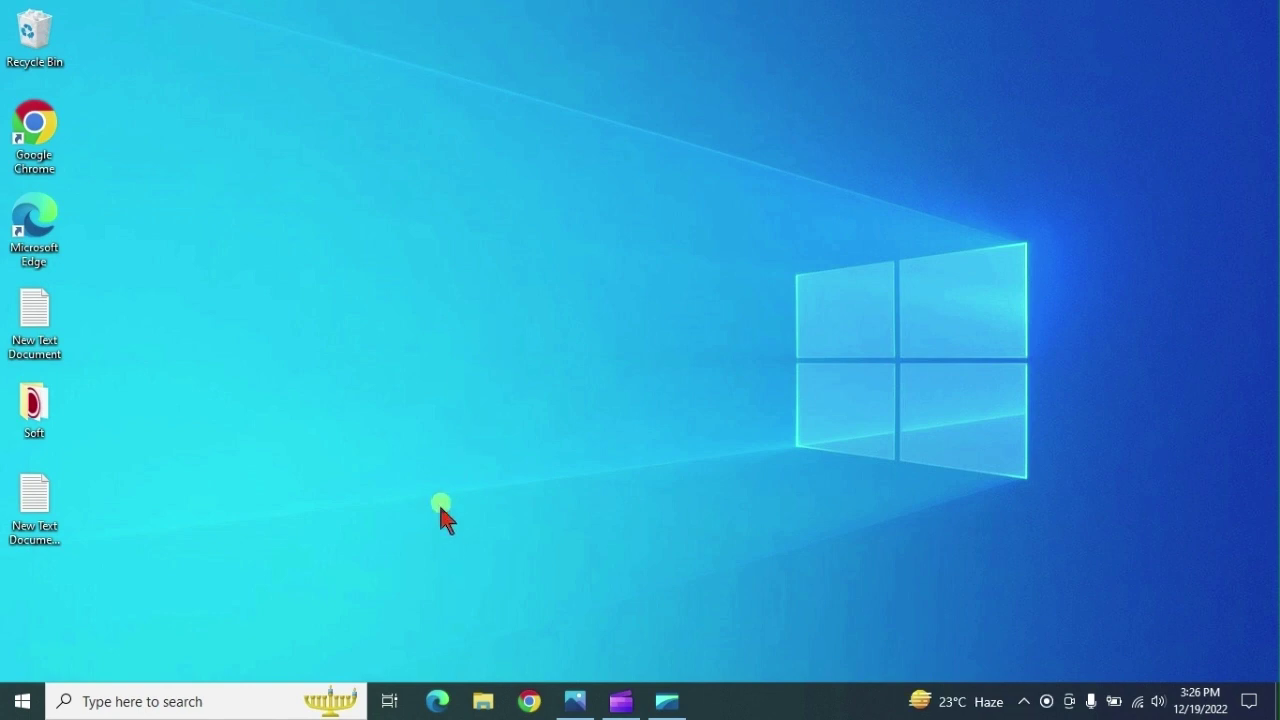
left_click(483, 701)
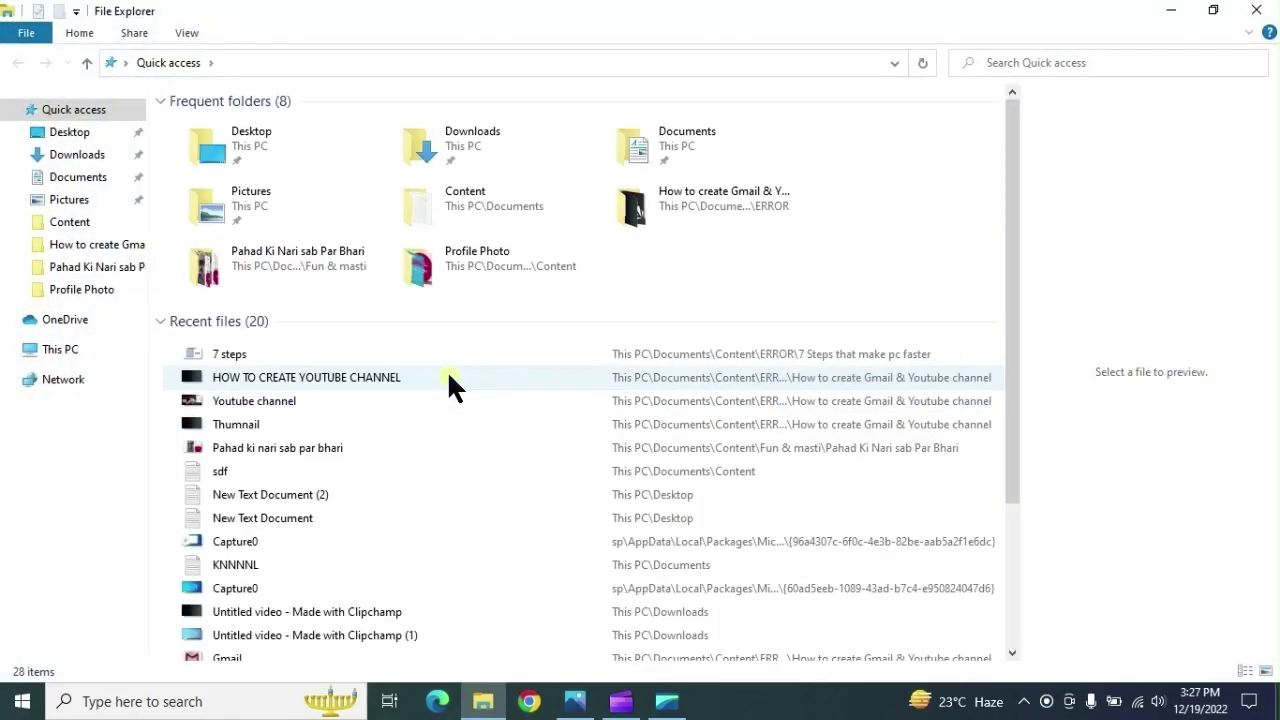
left_click(72, 350)
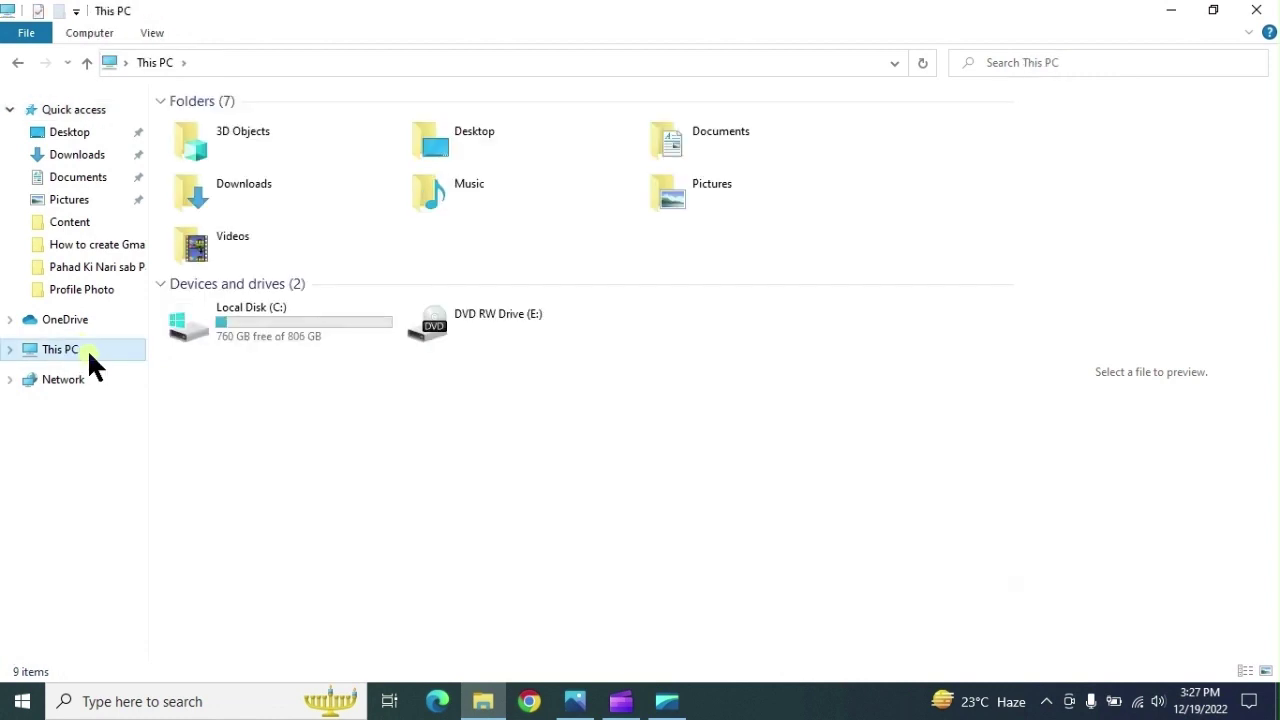
right_click(235, 326)
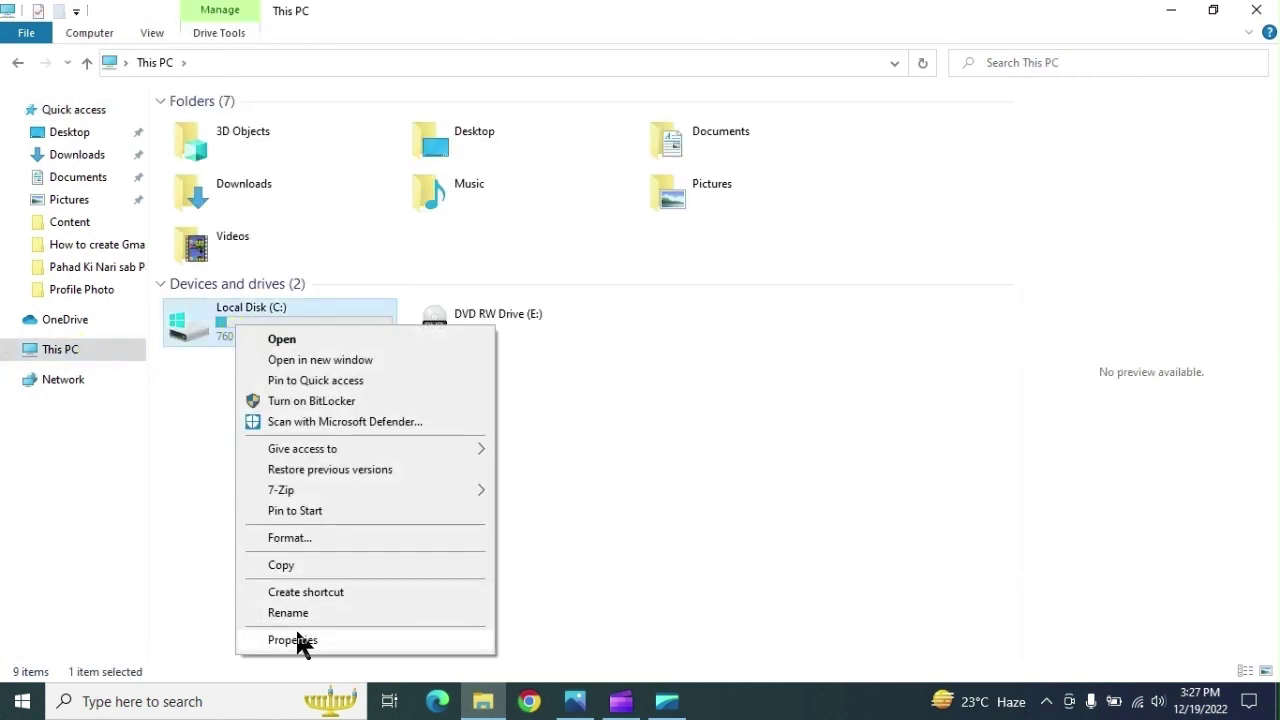
left_click(295, 640)
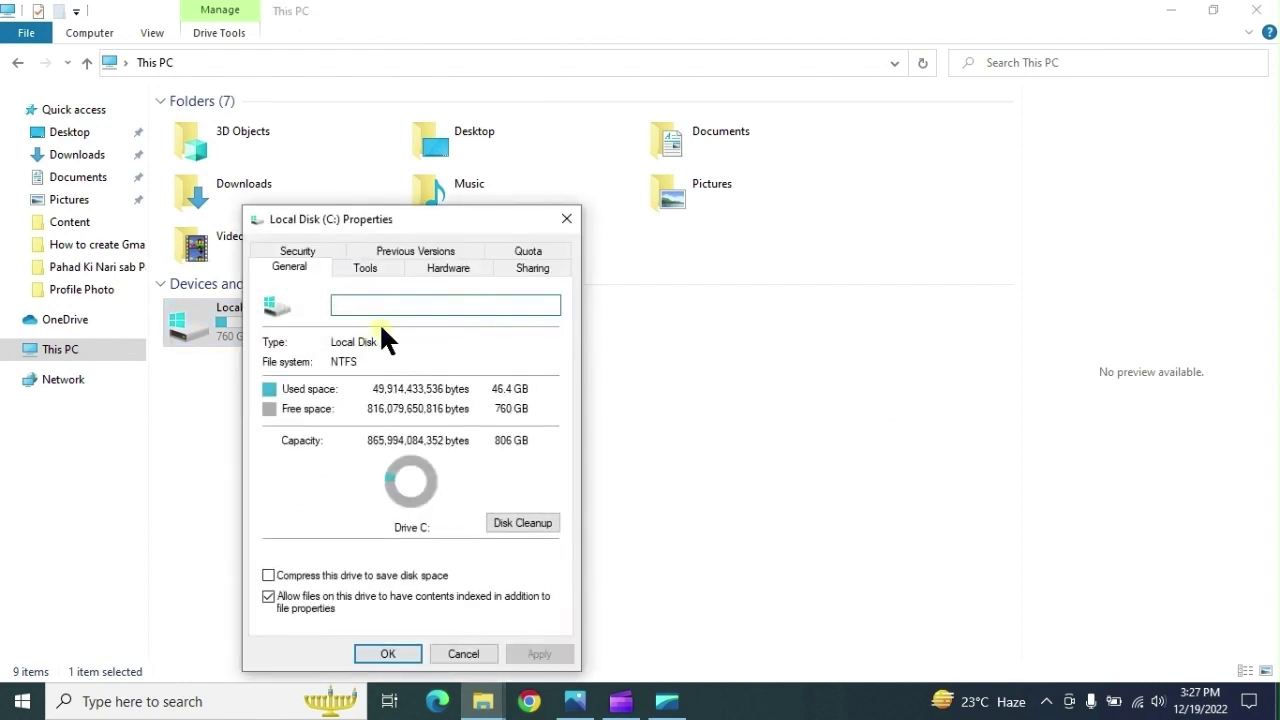
- Start Disk Cleanup for drive C: and rescan including system files
left_click(521, 516)
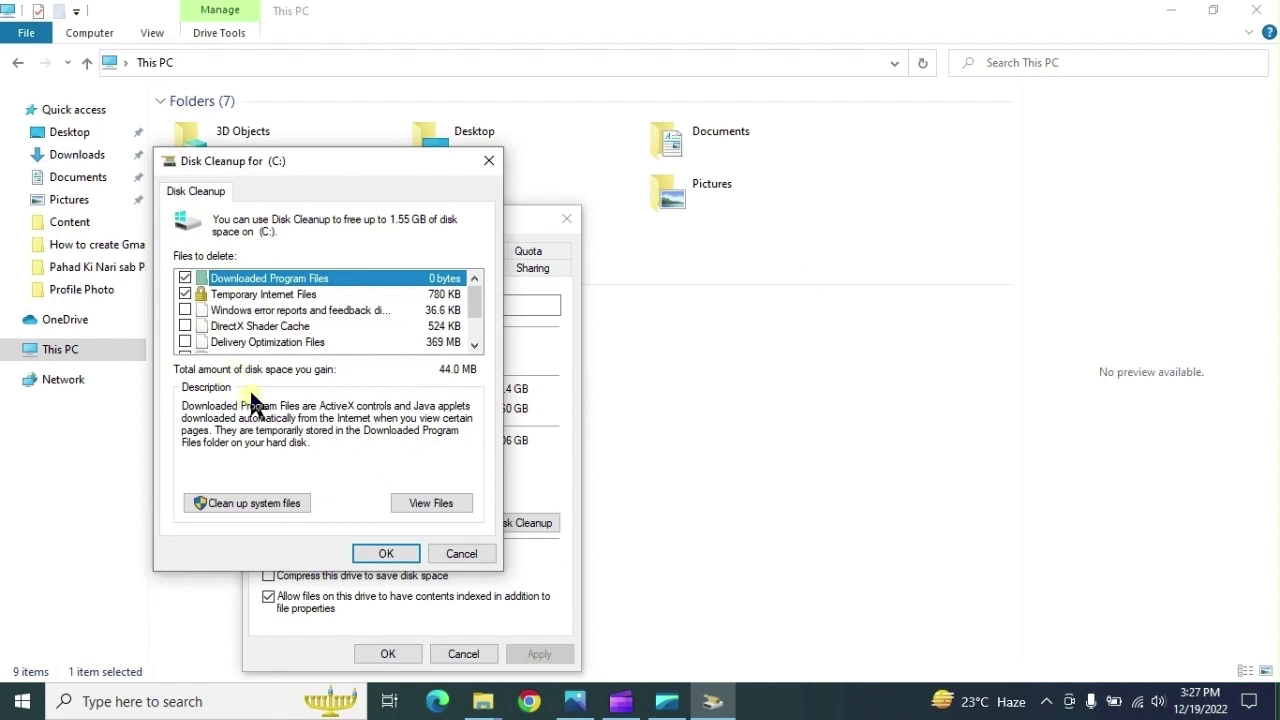
scroll(260, 333, "down", 1)
scroll(258, 327, "up", 1)
left_click(261, 503)
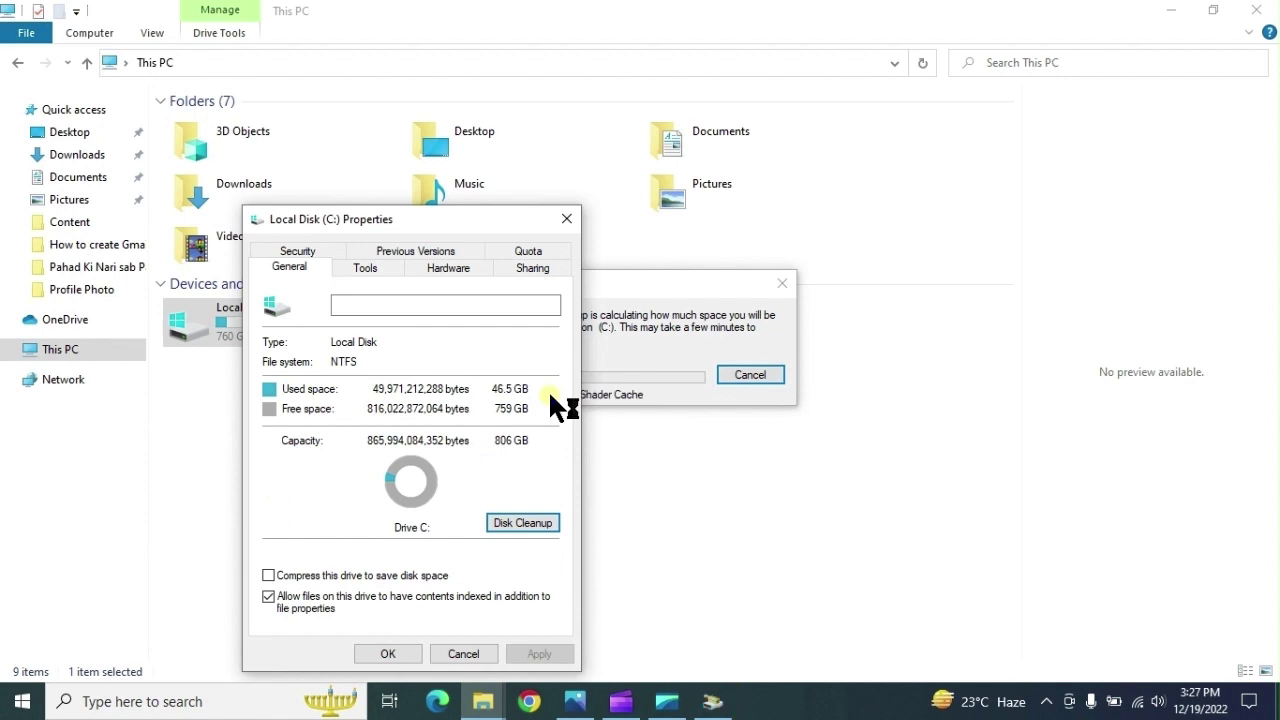
- Tick Windows Update Cleanup, Defender Antivirus, error reports, Delivery Optimization and Language Resource Files, then confirm
left_click(629, 295)
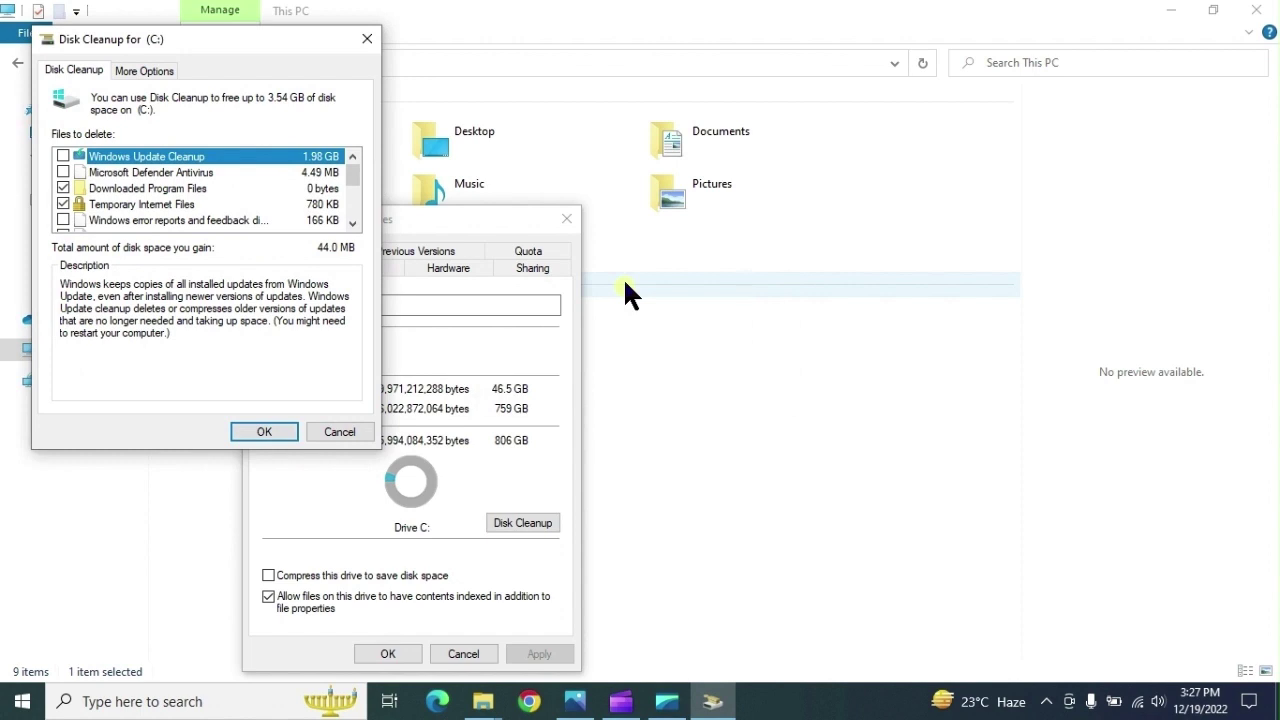
left_click(63, 156)
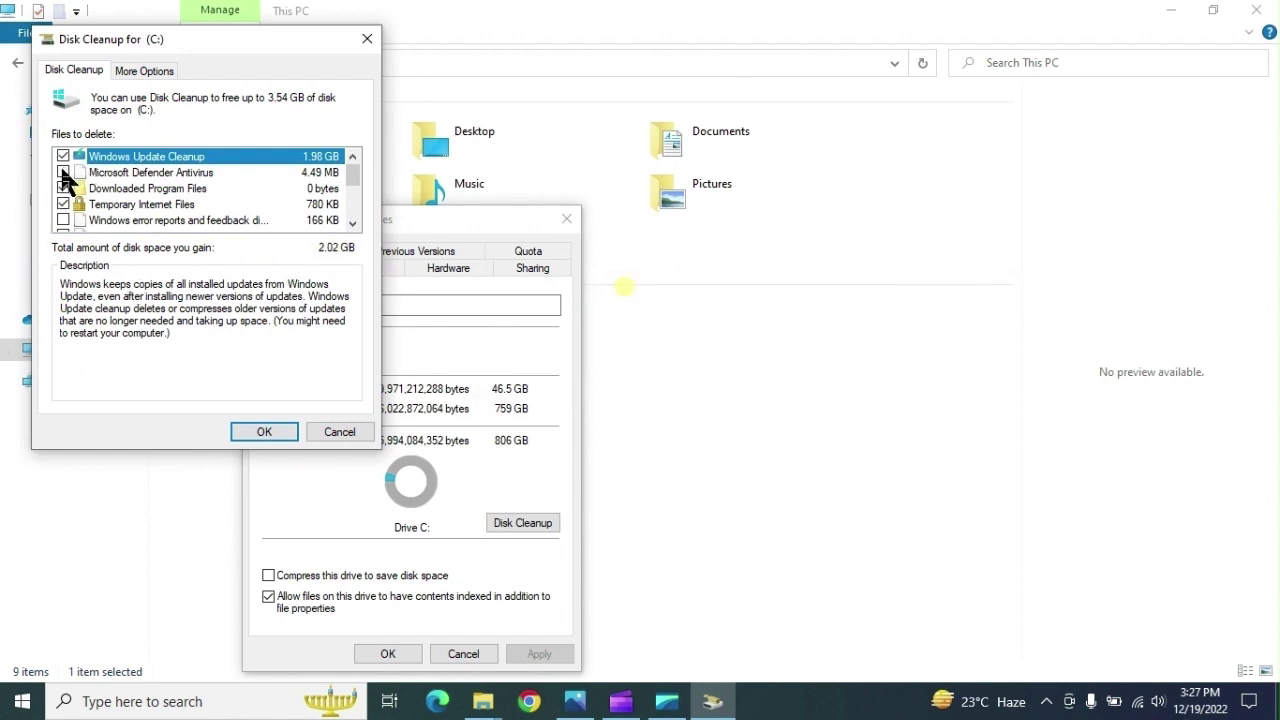
left_click(63, 172)
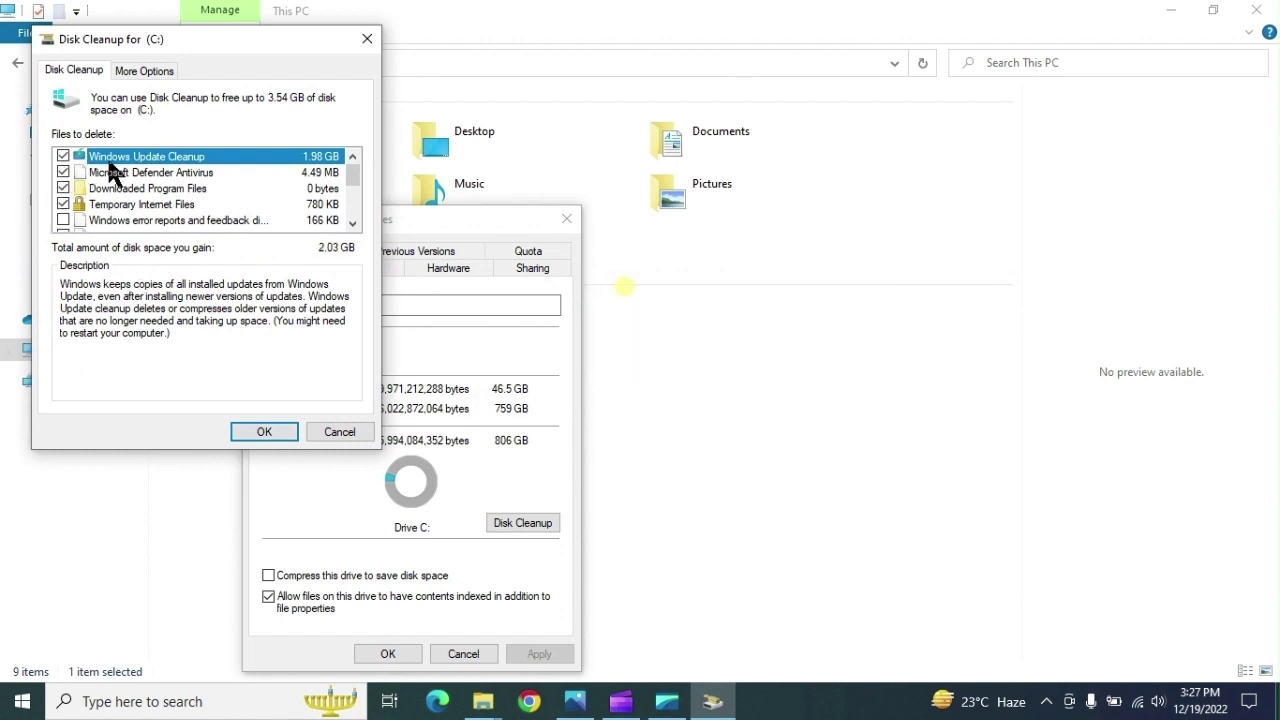
left_click(63, 220)
scroll(351, 224, "down", 1)
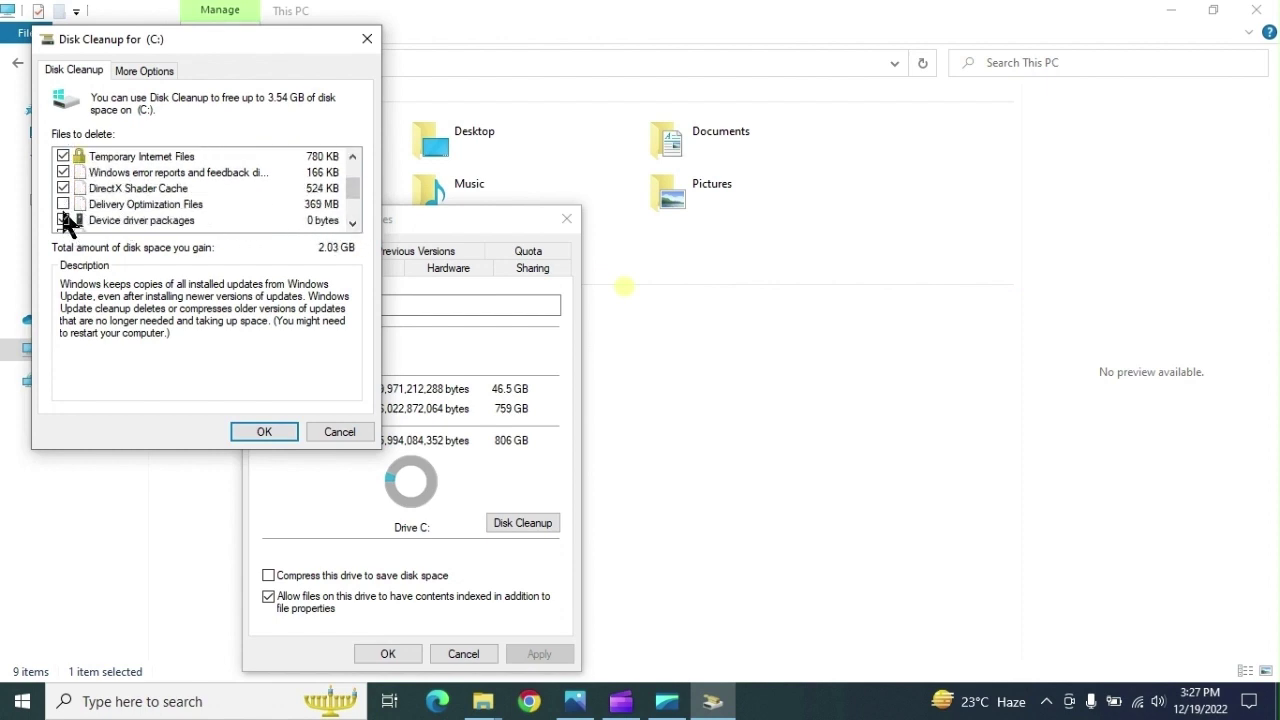
left_click(63, 204)
scroll(349, 221, "down", 2)
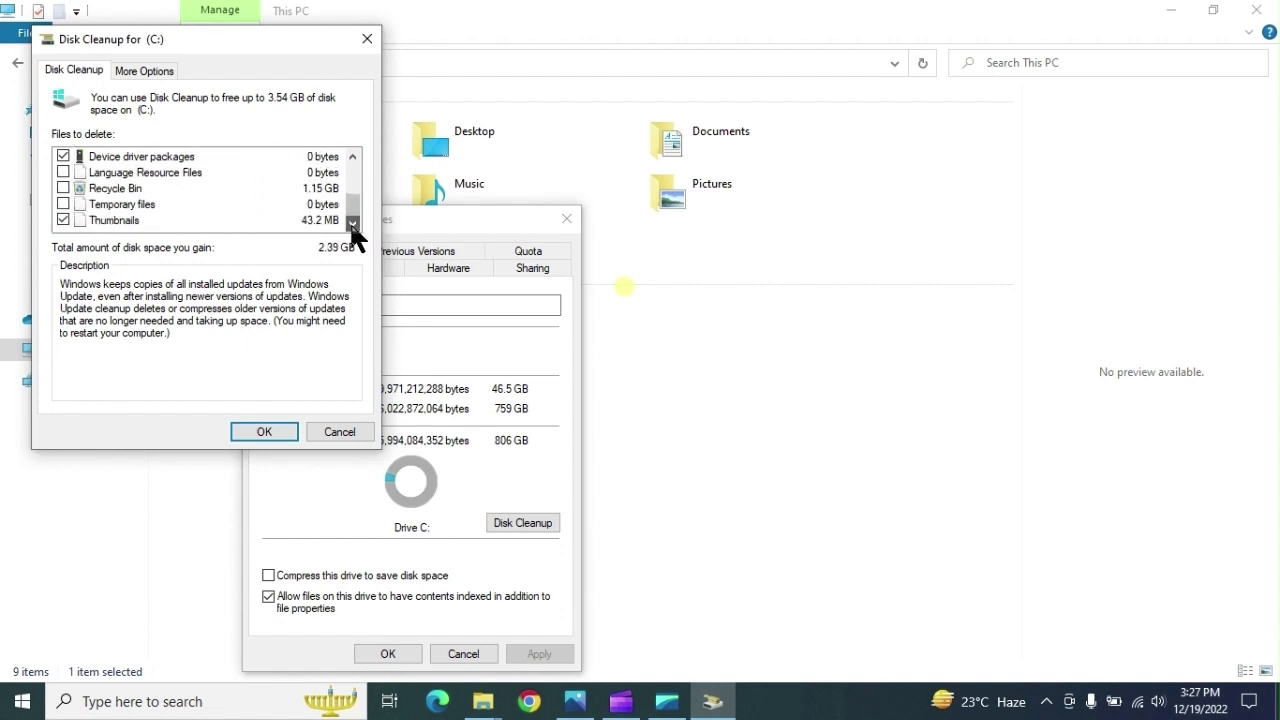
left_click(63, 172)
left_click(264, 430)
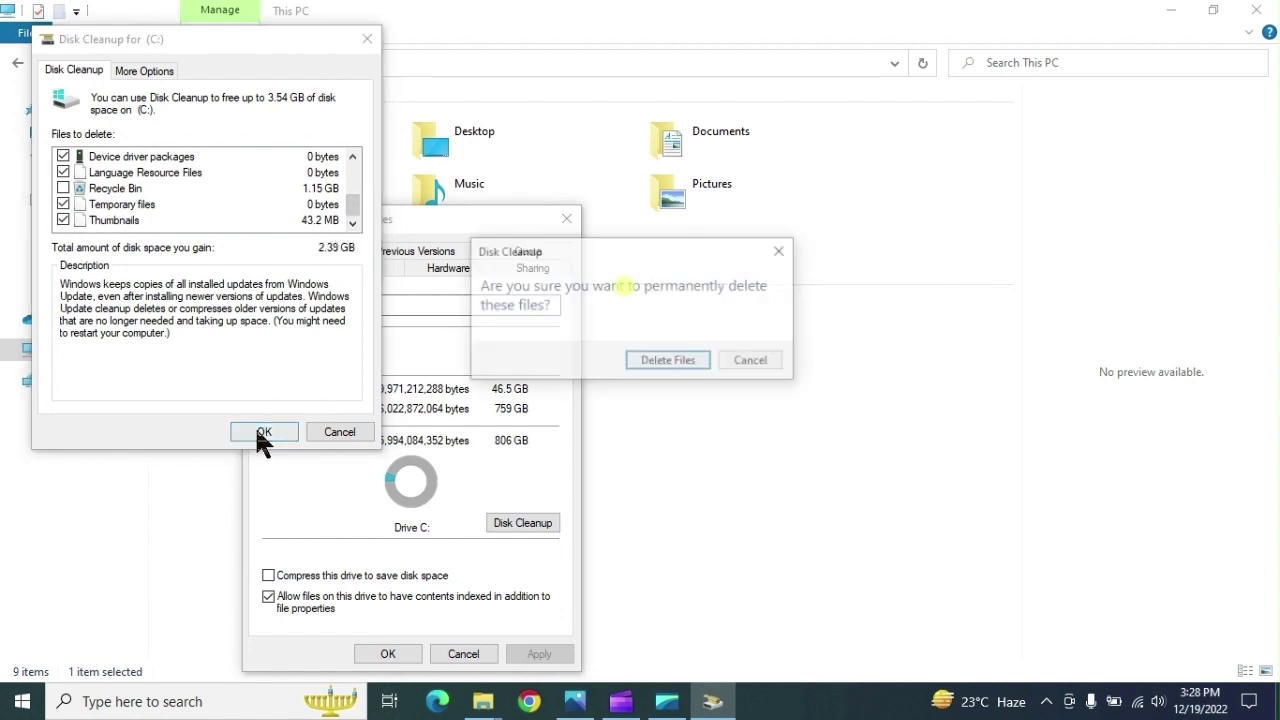
- Confirm permanent deletion of the selected files from drive C:
left_click(665, 364)
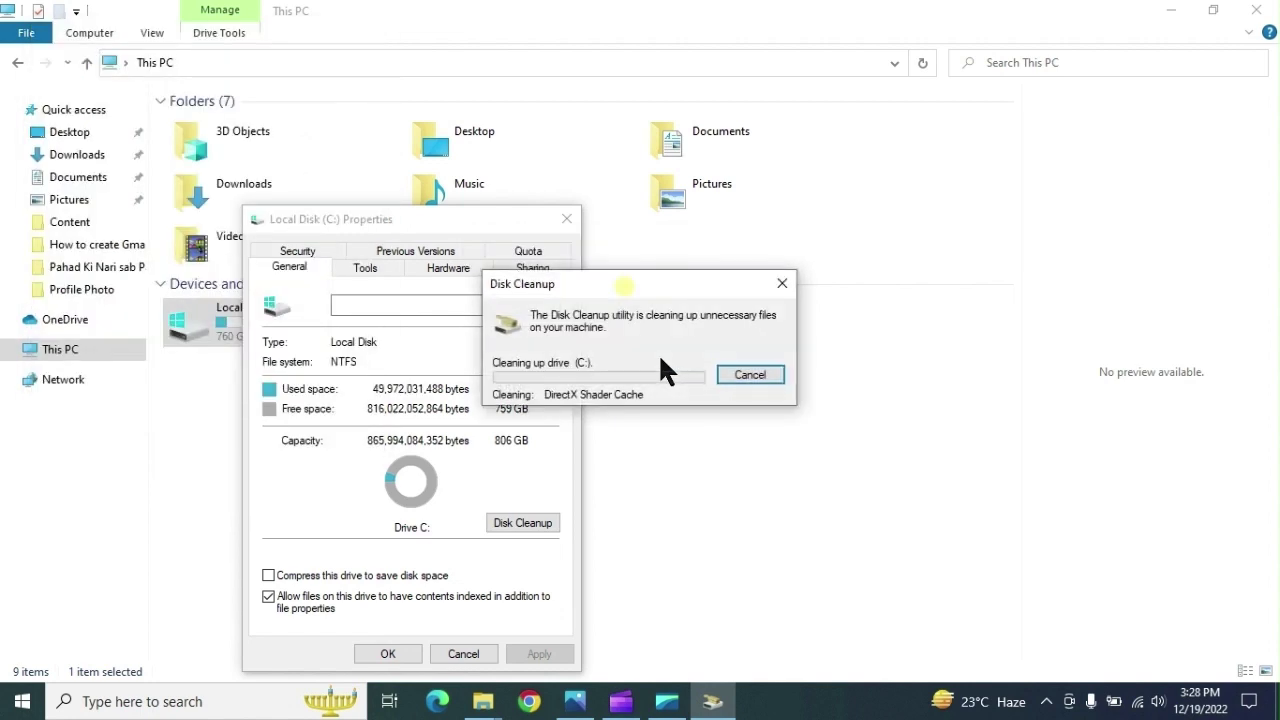